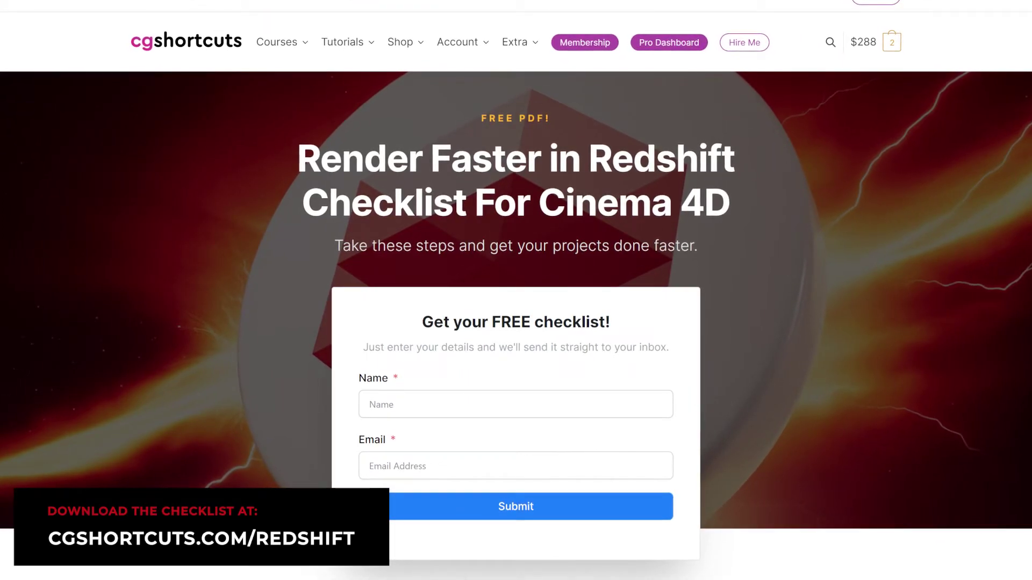
Scroll the CG Shortcuts Redshift checklist page down to its 15-tip Render Faster PDF section
scroll(516, 290, down, 8)
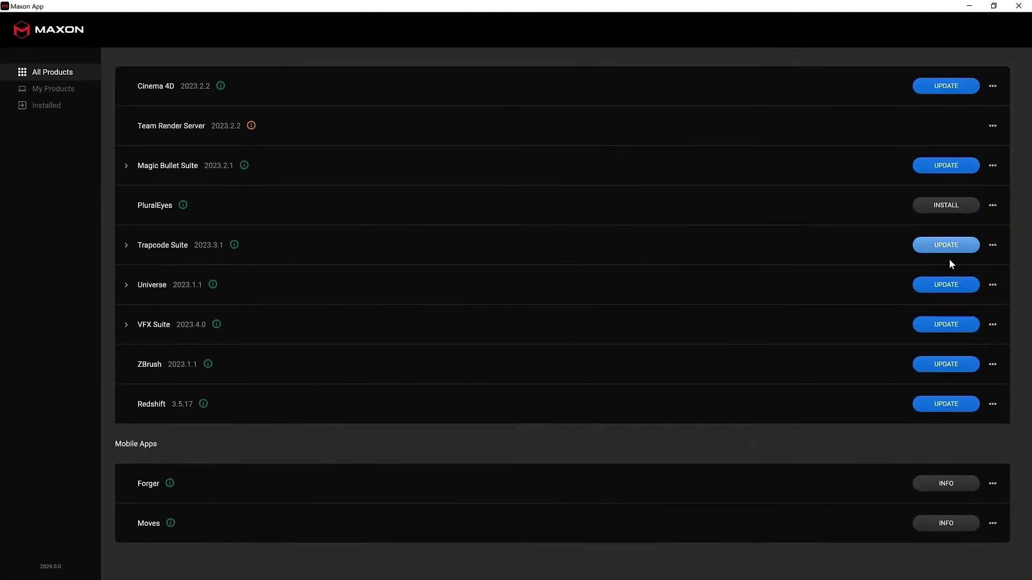
Update Cinema 4D to version 2024.0.0 from the Maxon App product list
click(945, 404)
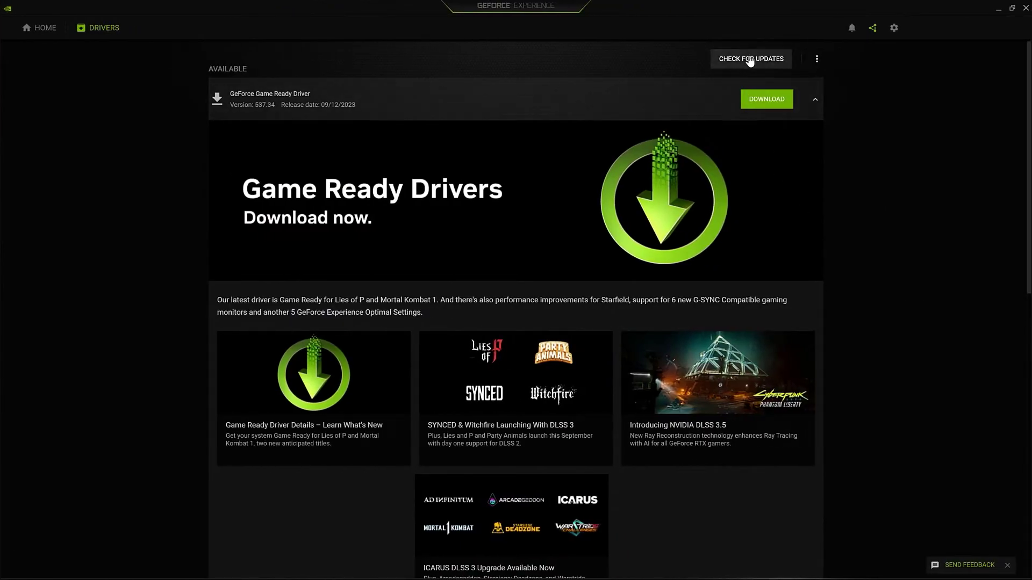
Check for new drivers and download GeForce Game Ready Driver 537.34
click(750, 59)
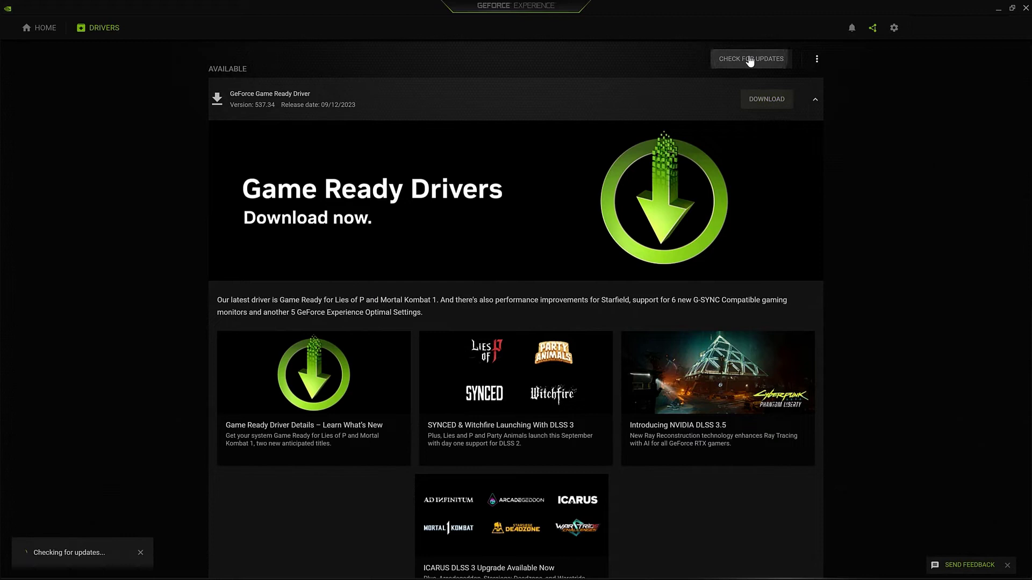
click(771, 101)
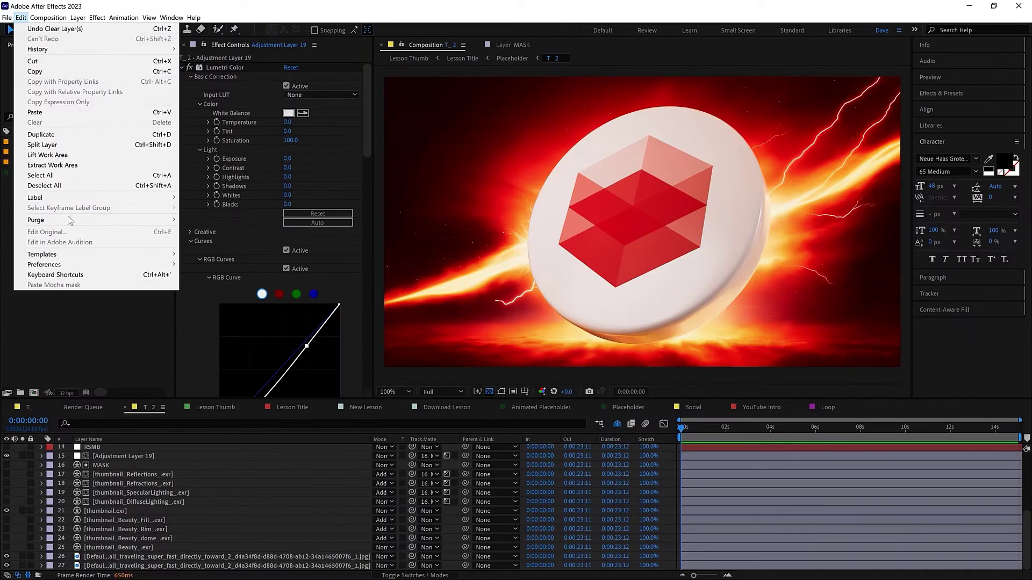
Purge After Effects' memory and its 48.3 GB disk cache, confirming the deletion
mouse_move(70, 220)
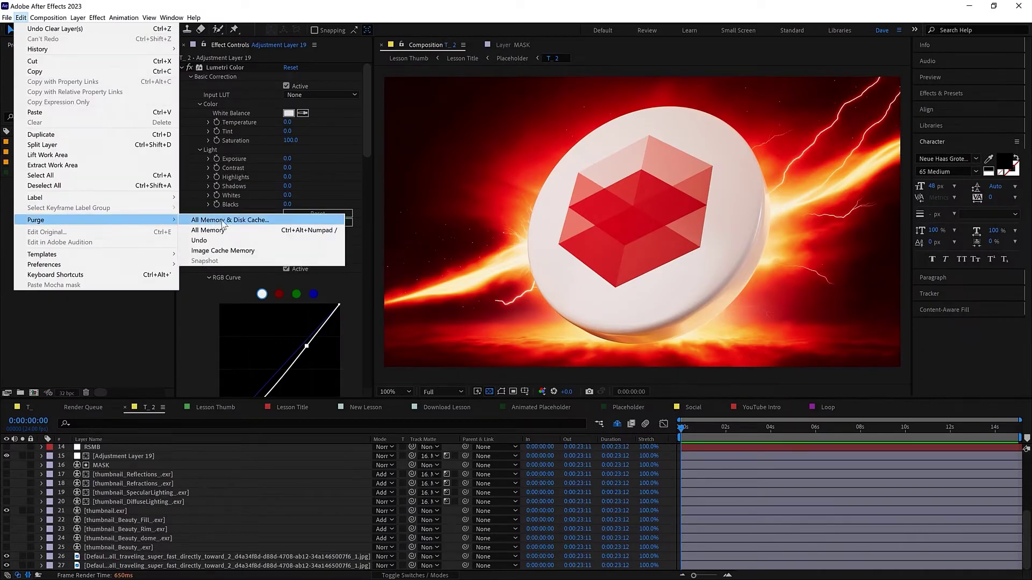
click(258, 220)
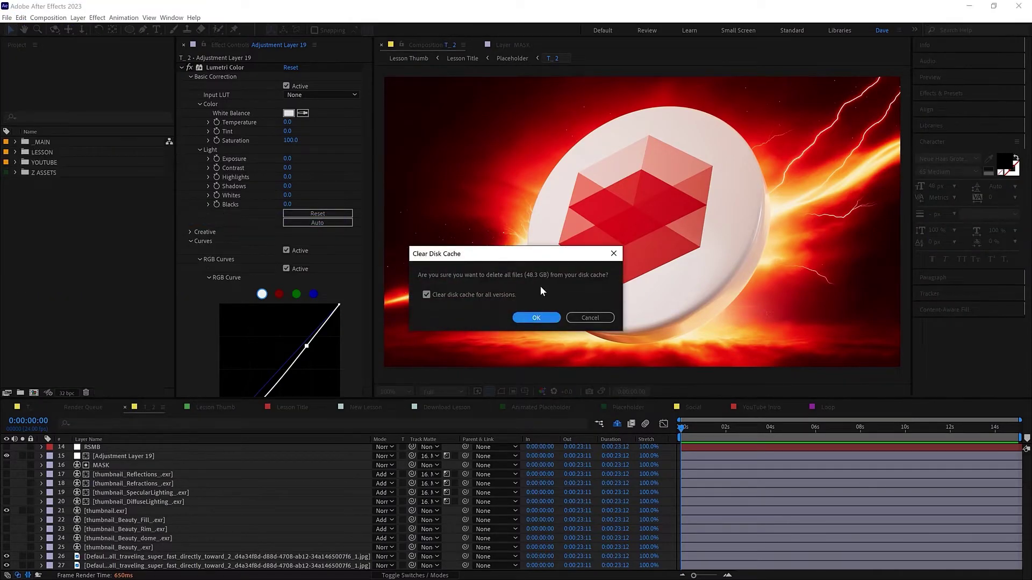
click(536, 318)
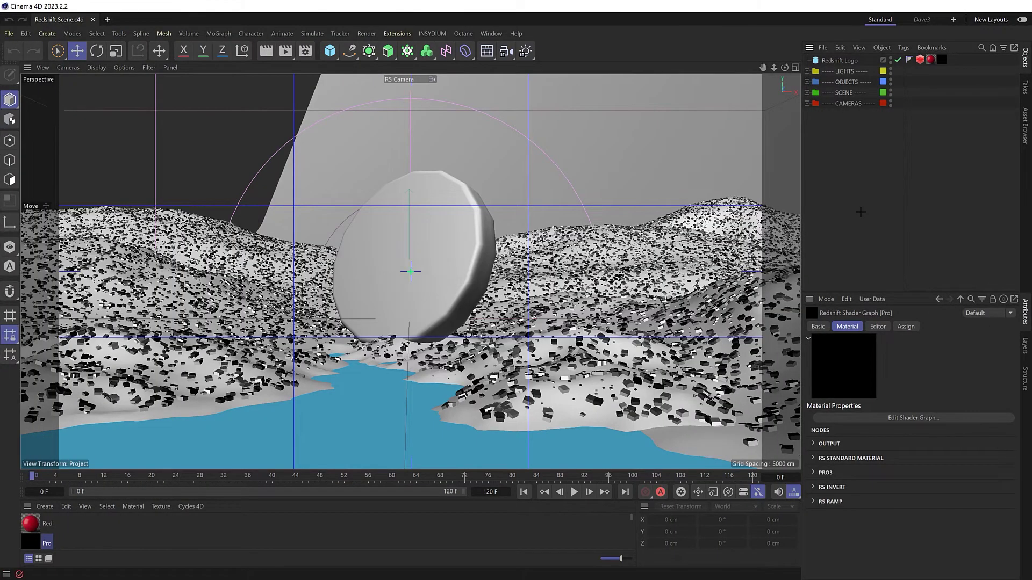
Switch the renderer to Redshift and show its Advanced sampling settings
key(ctrl+b)
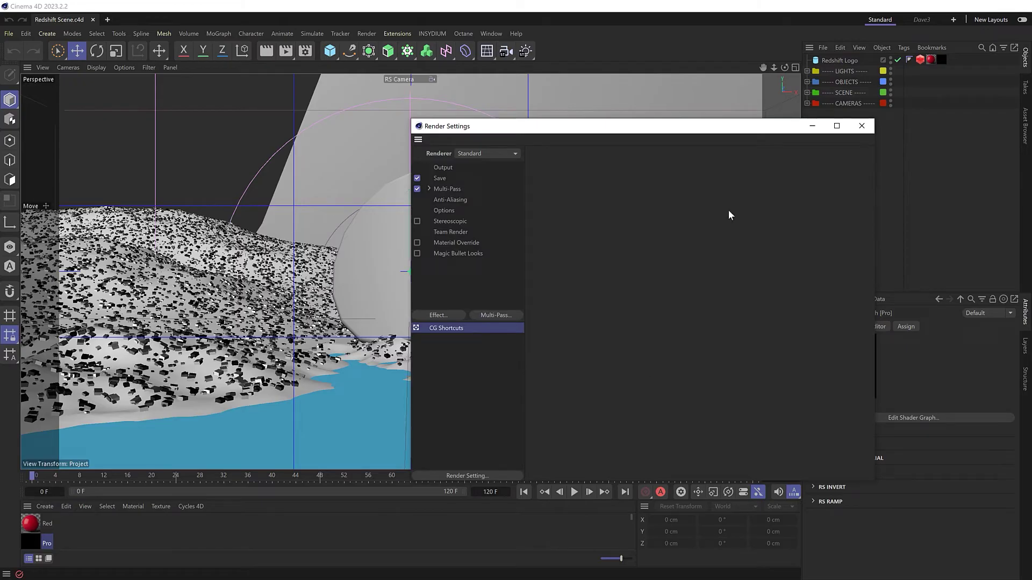
click(485, 152)
click(488, 166)
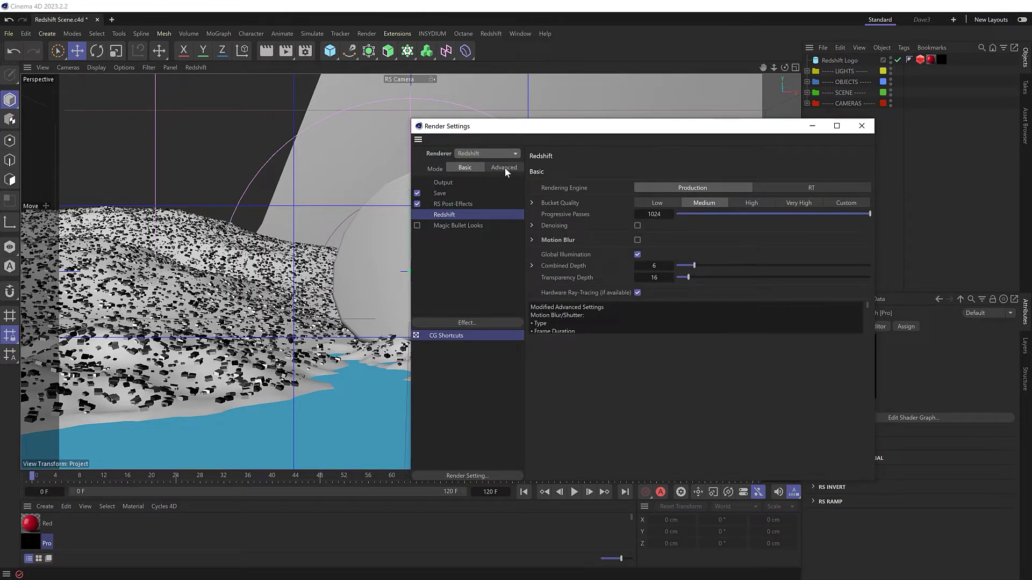
click(504, 167)
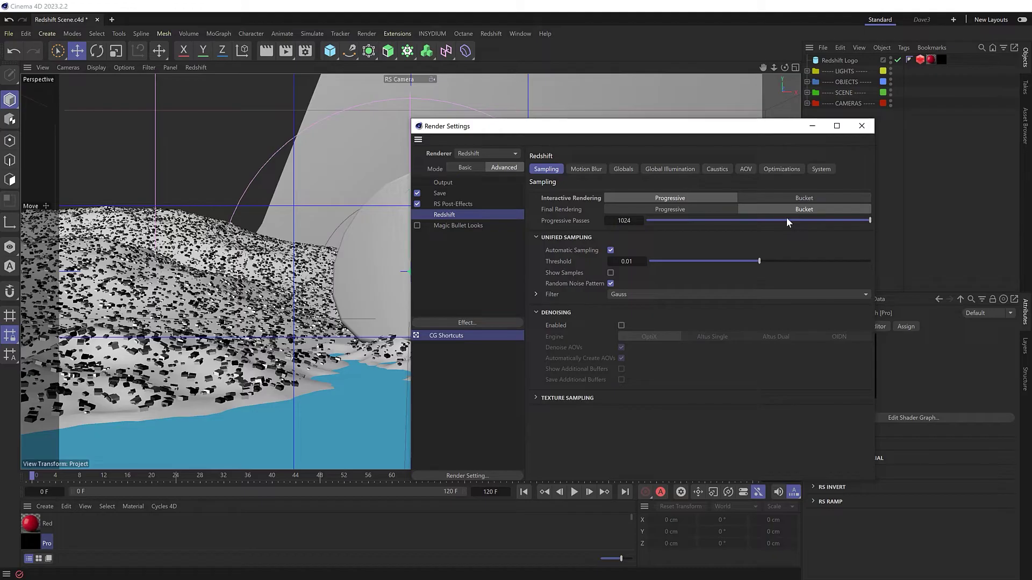
Close Render Settings, start and stop viewport IPR, then open the floating RS RenderView
click(862, 125)
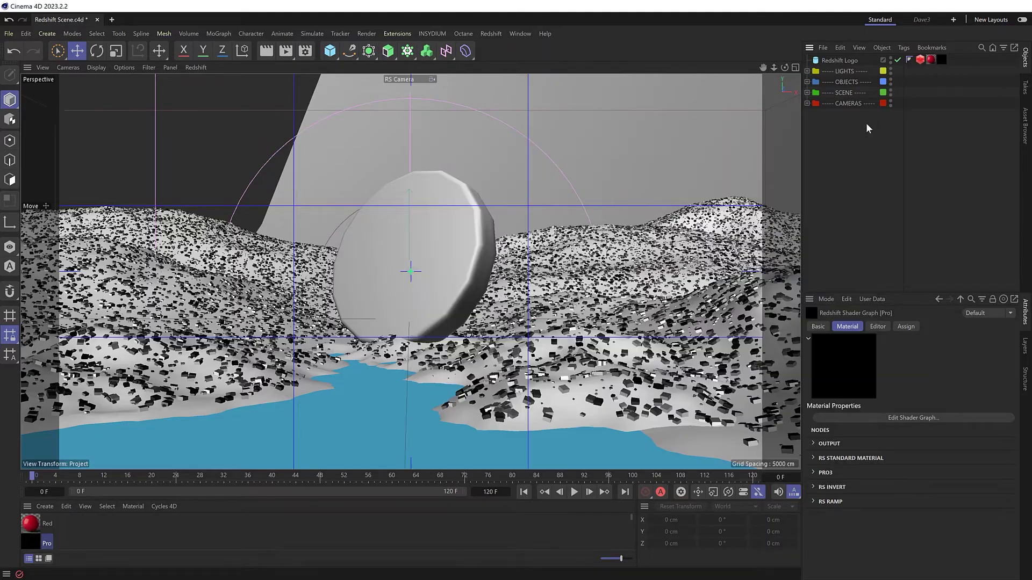
click(203, 65)
click(209, 87)
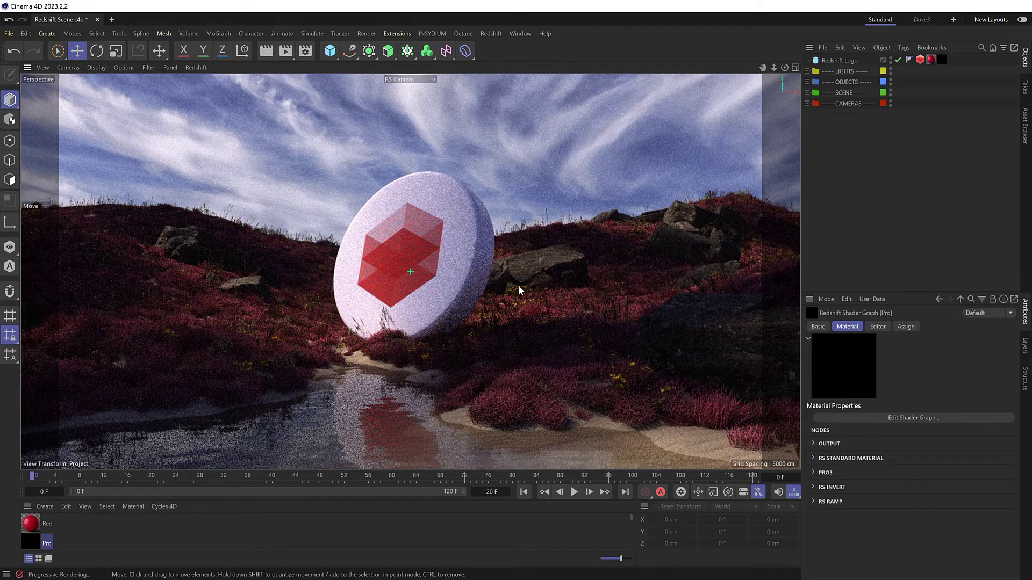
click(193, 67)
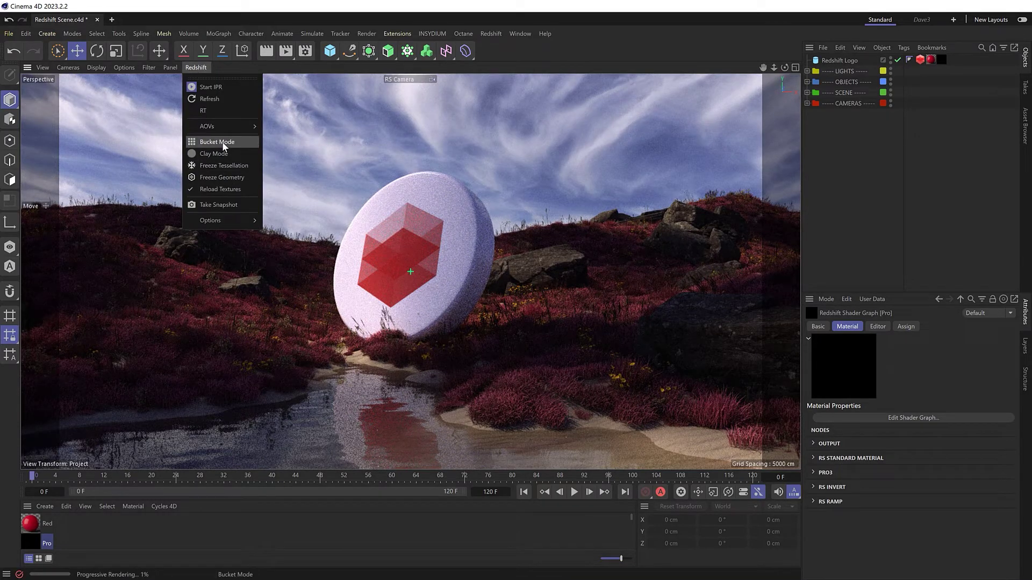
click(213, 87)
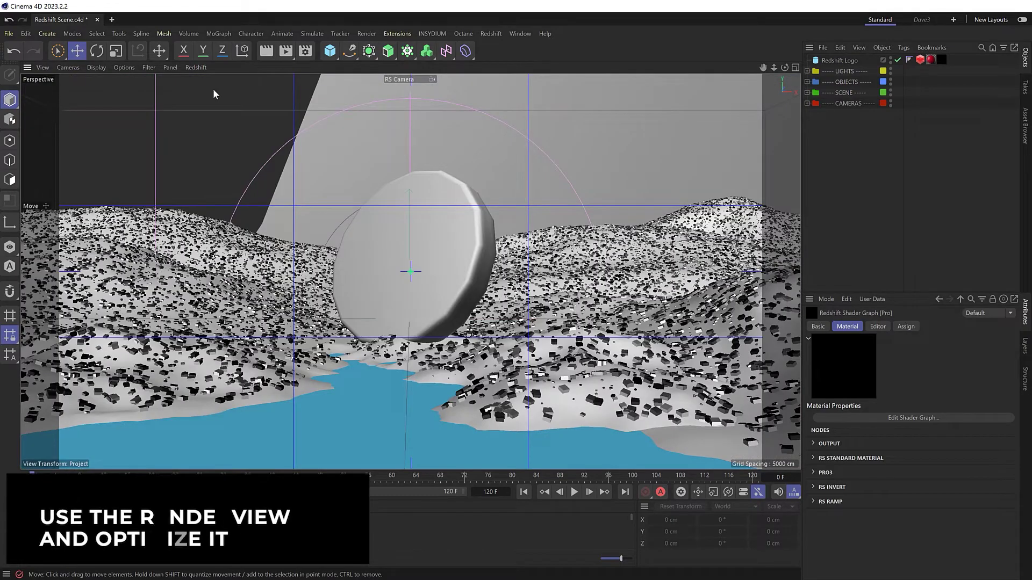
click(493, 33)
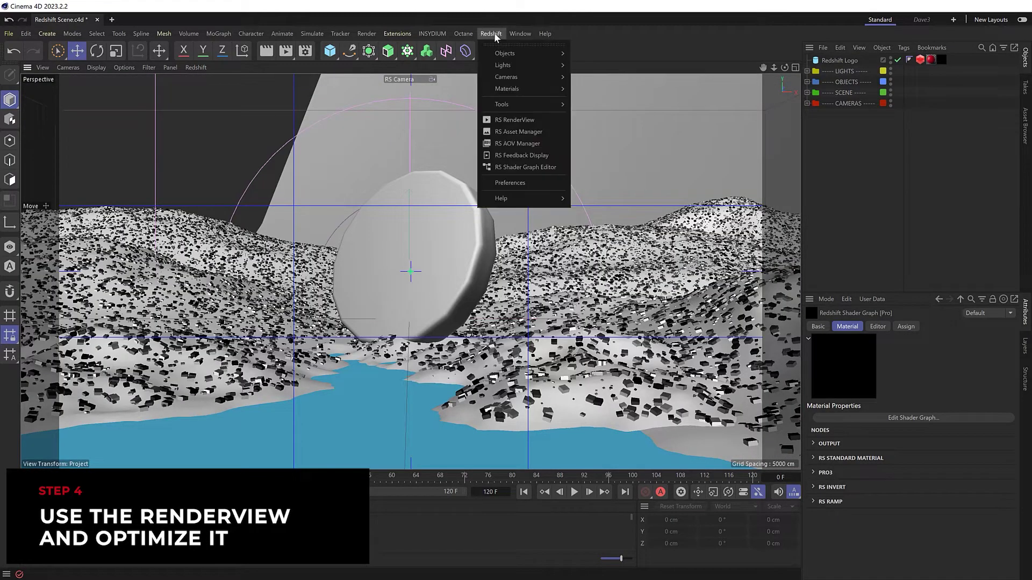
click(518, 119)
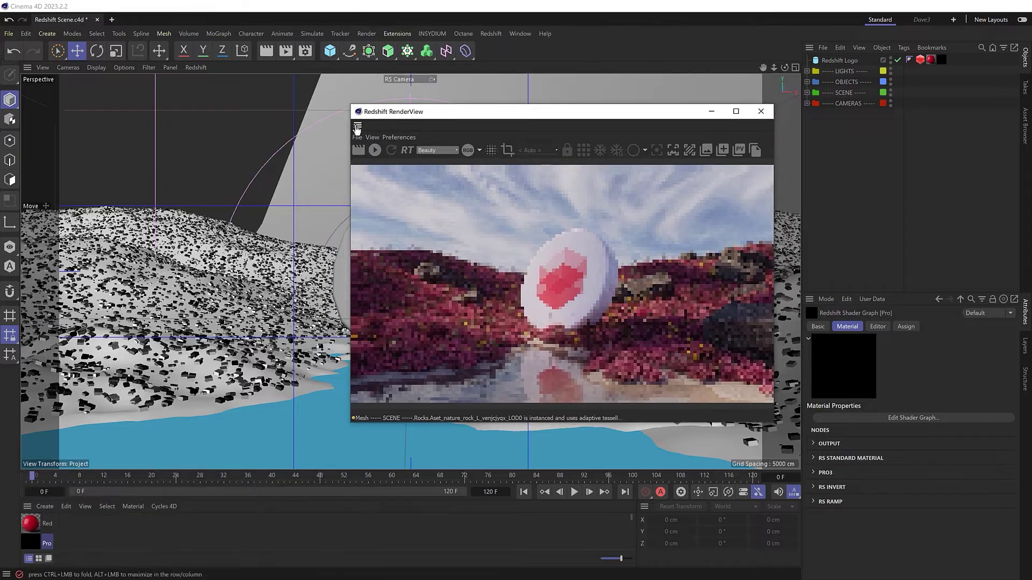
Dock the RenderView above the viewport, switch to the Dave3 layout, and restart its render
drag(358, 129, 169, 64)
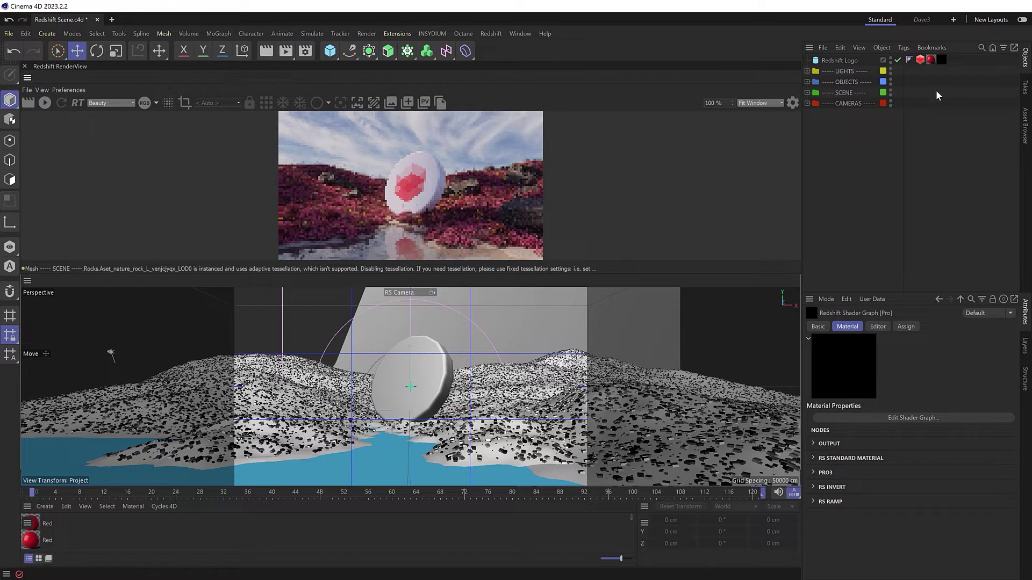
click(922, 20)
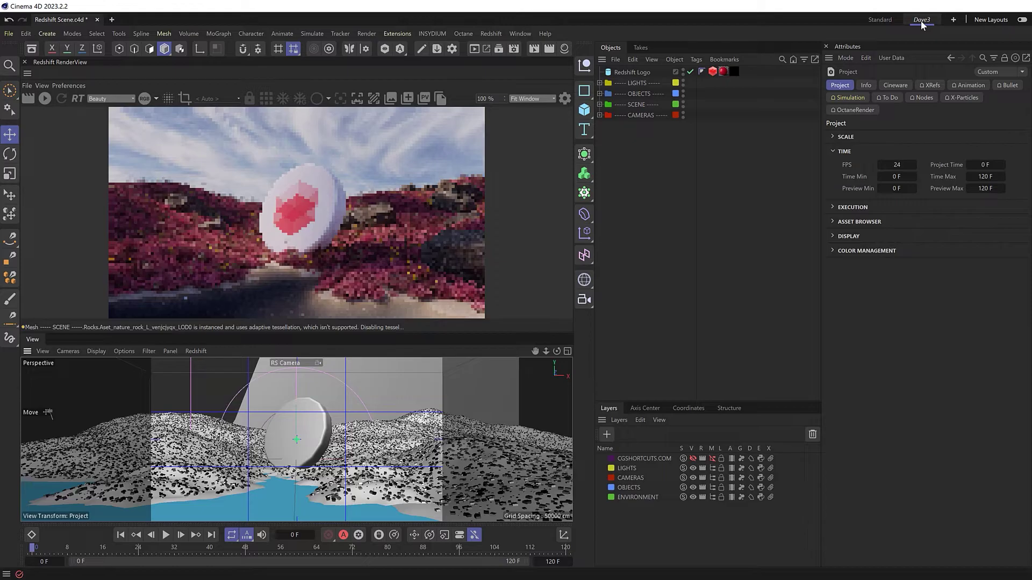
click(45, 99)
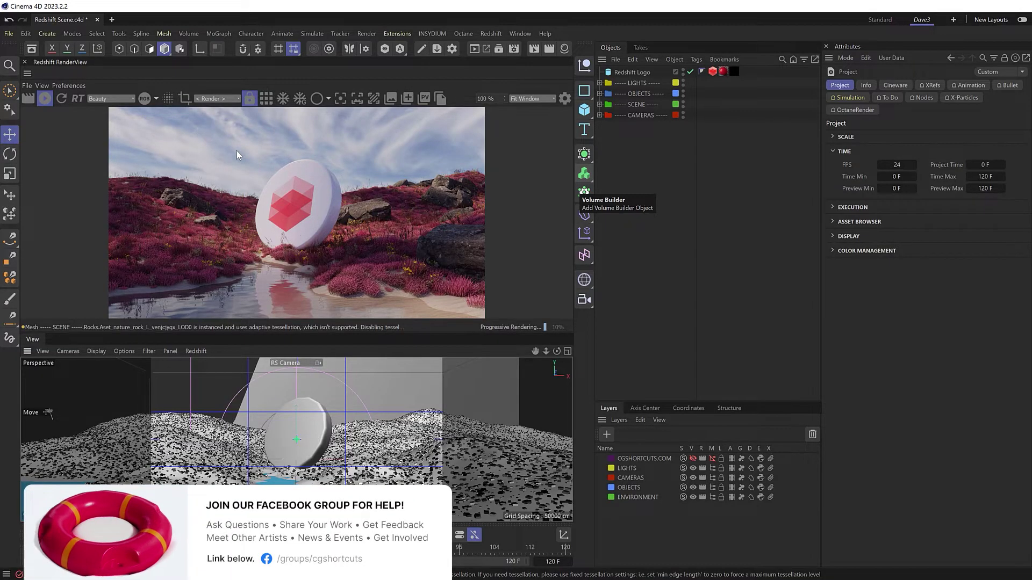
shift+drag(237, 150, 370, 271)
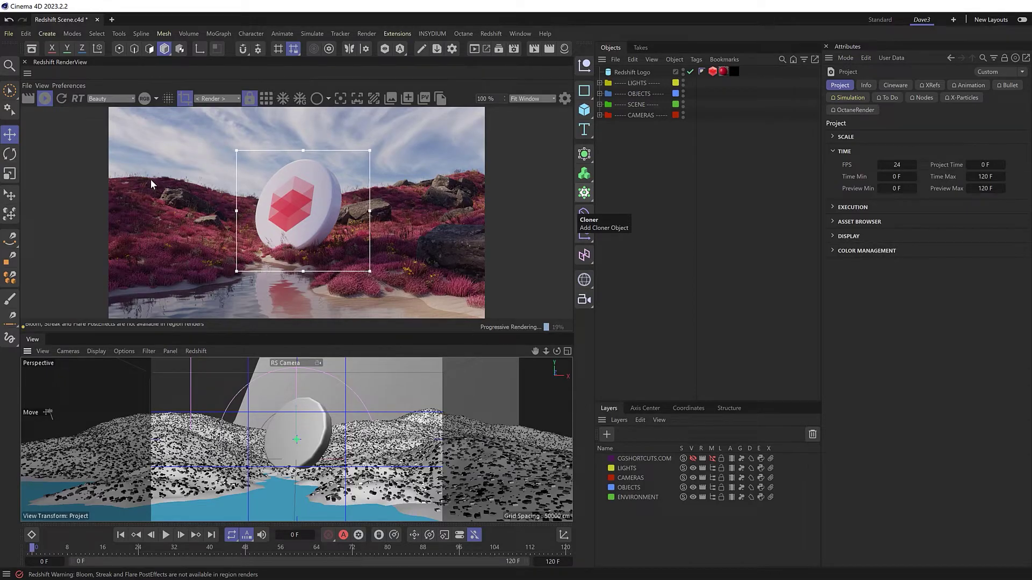
drag(150, 179, 222, 230)
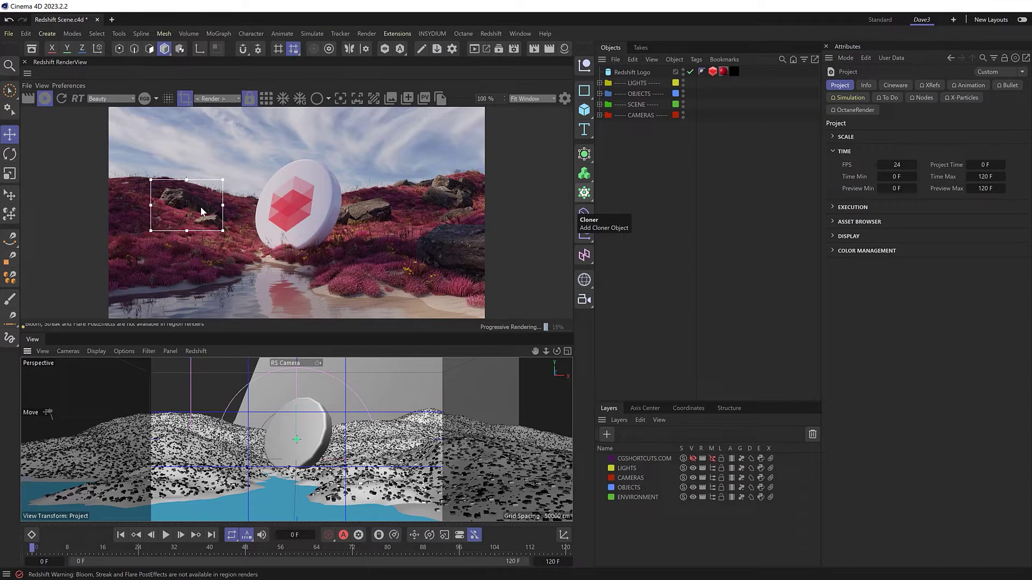
click(185, 100)
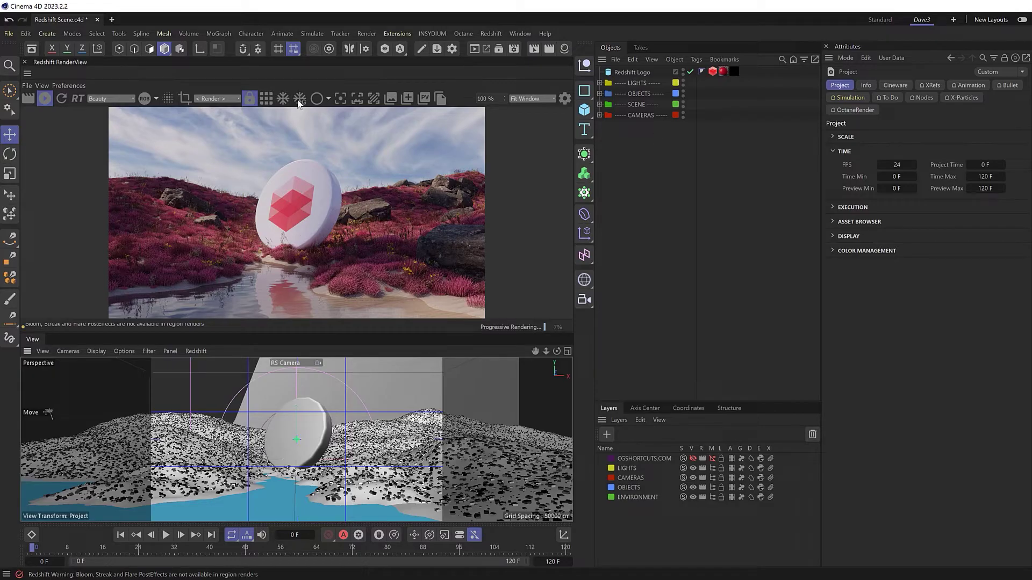
Check the logo's RS Object tag, enable Freeze Tessellation and Freeze Geometry, and enlarge the render area
click(712, 72)
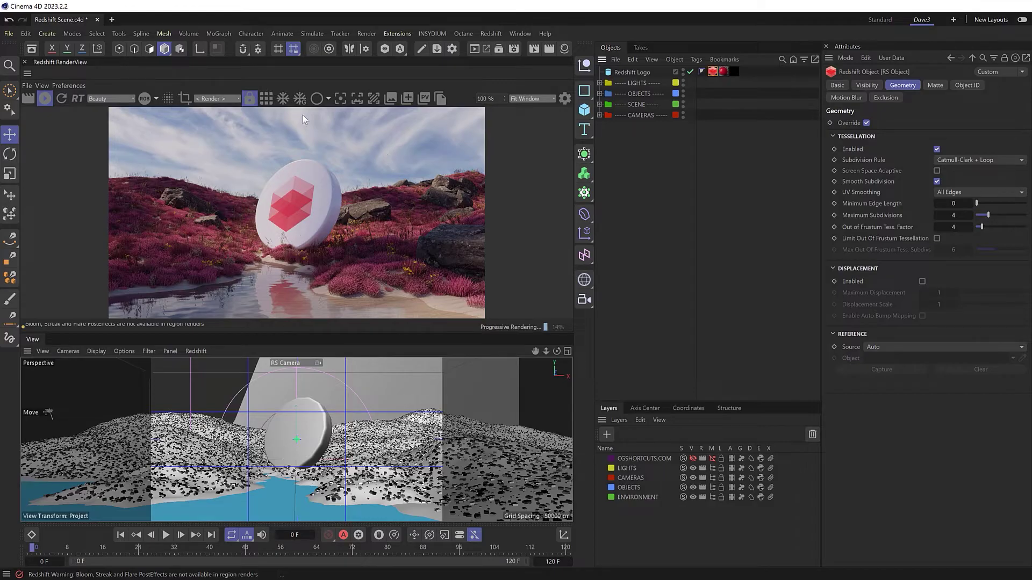
click(283, 98)
click(299, 99)
mouse_move(351, 329)
mouse_down()
mouse_move(357, 346)
mouse_move(357, 327)
mouse_up()
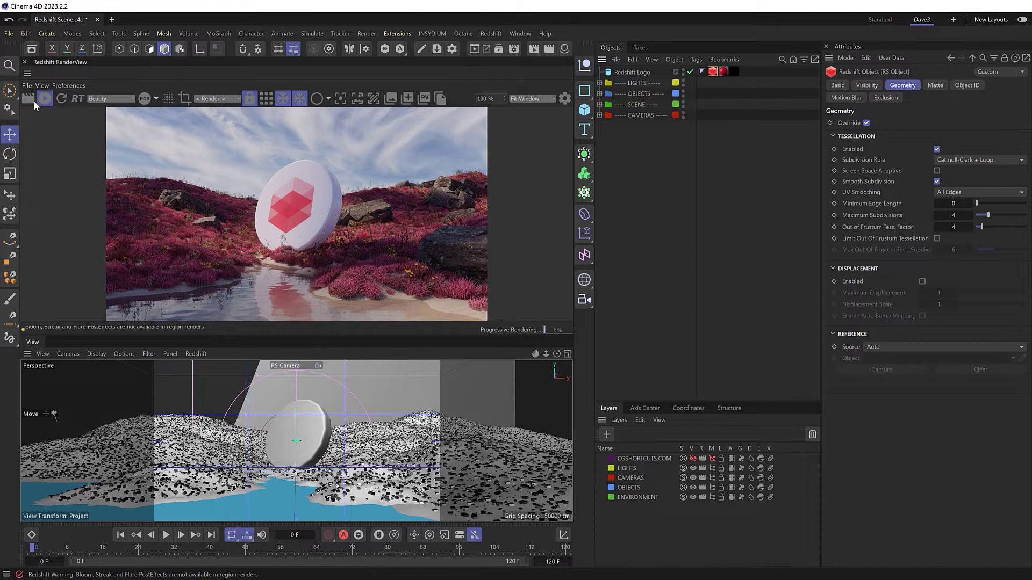
click(41, 86)
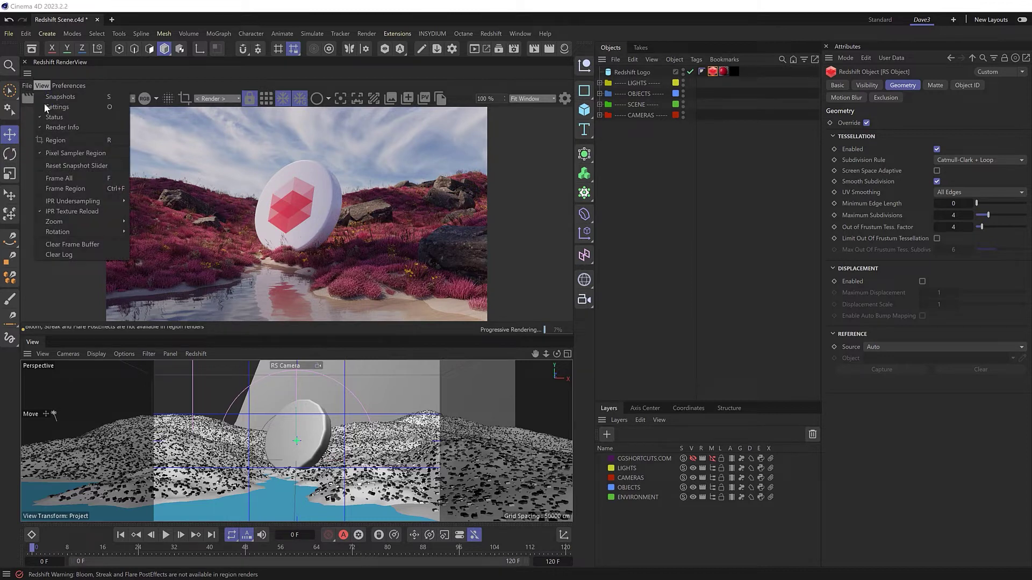
mouse_move(78, 202)
click(611, 150)
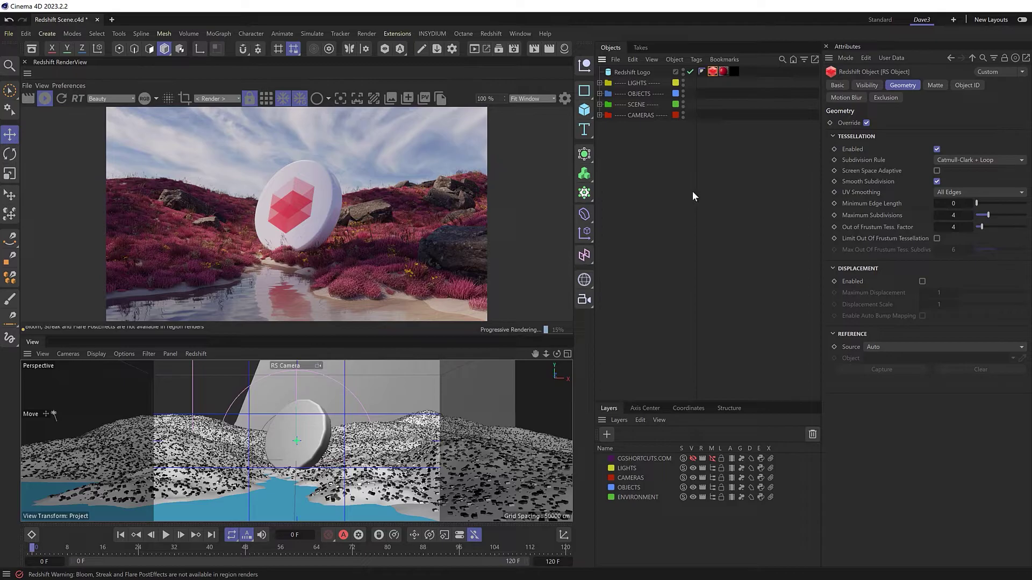
Set interactive rendering to Progressive and lower Progressive Passes from 1024 to 32
click(649, 212)
key(ctrl+b)
drag(699, 173, 532, 126)
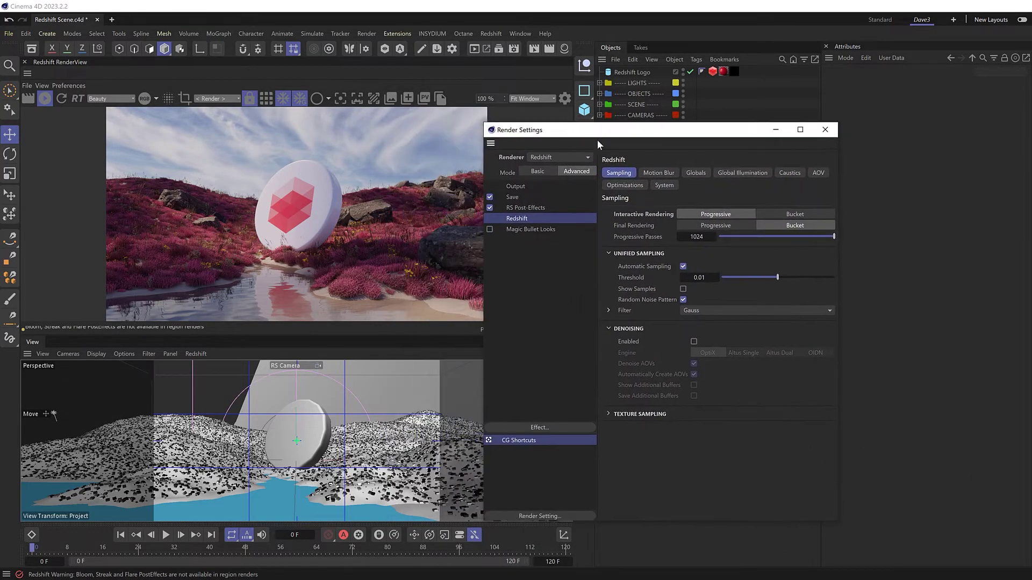
click(730, 213)
drag(650, 135, 778, 132)
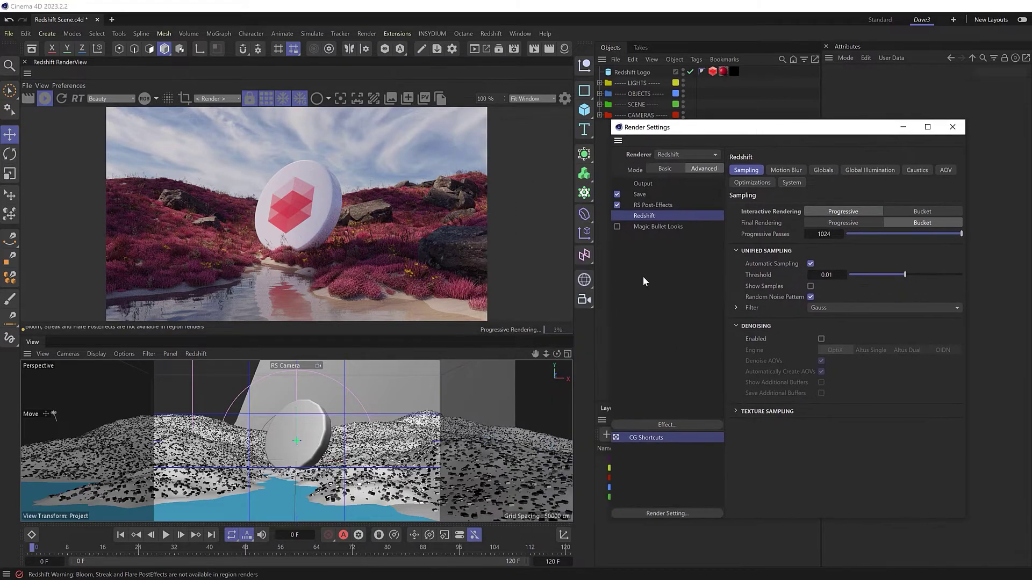
double_click(824, 235)
text(32)
key(Return)
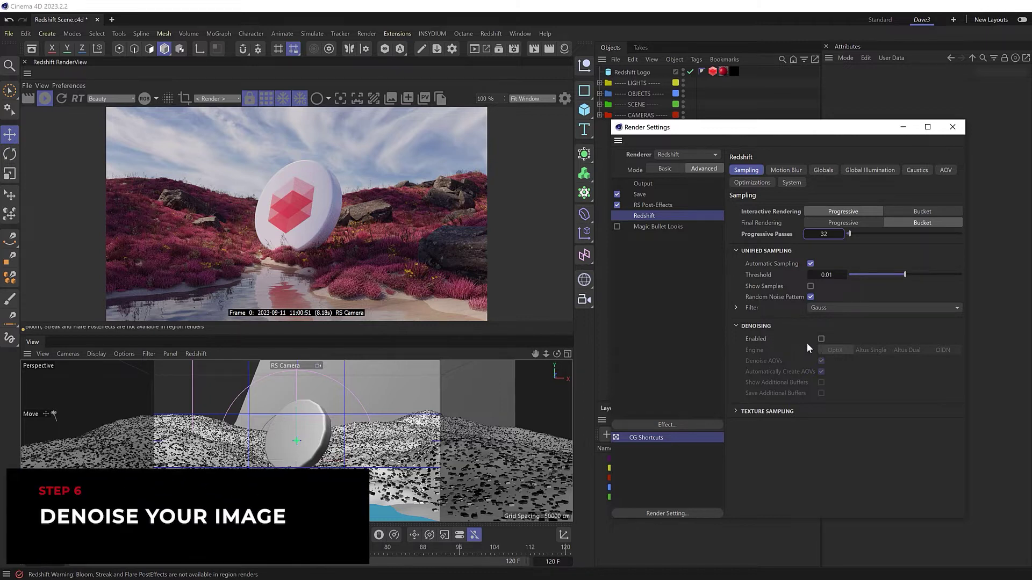
Enable denoising with both overheads at 0, compare Beauty_Noisy, and switch interactive rendering to Bucket
click(820, 338)
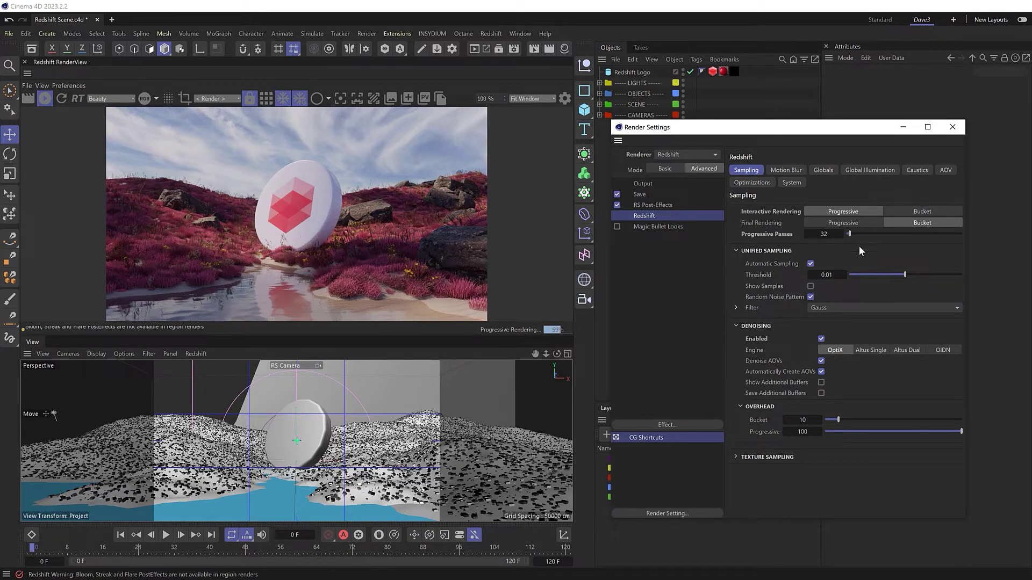
drag(845, 430, 821, 418)
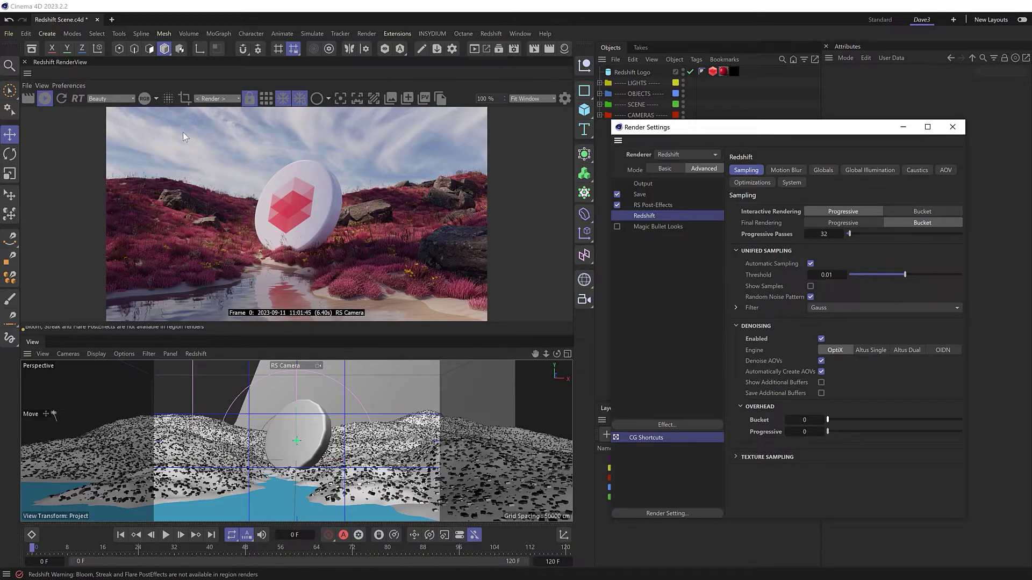
click(168, 98)
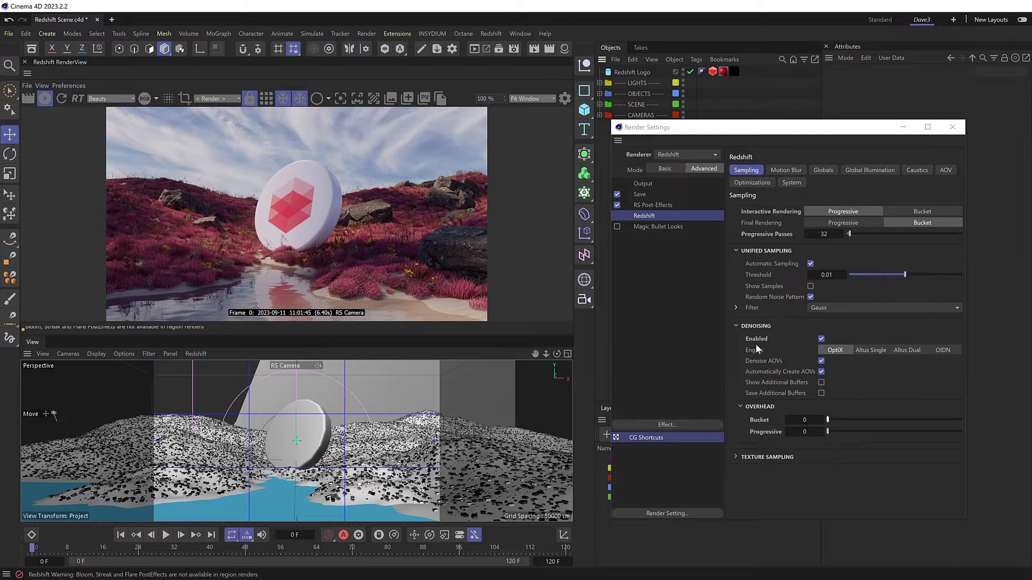
click(270, 100)
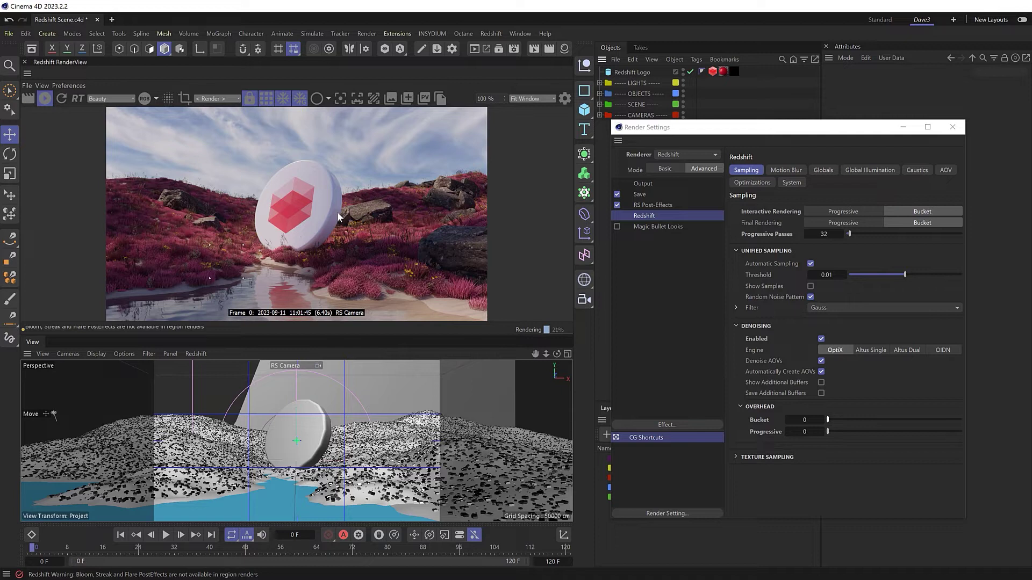
Raise the unified sampling Threshold to 8 so the disc scene re-renders in 8.27s
drag(908, 273, 989, 270)
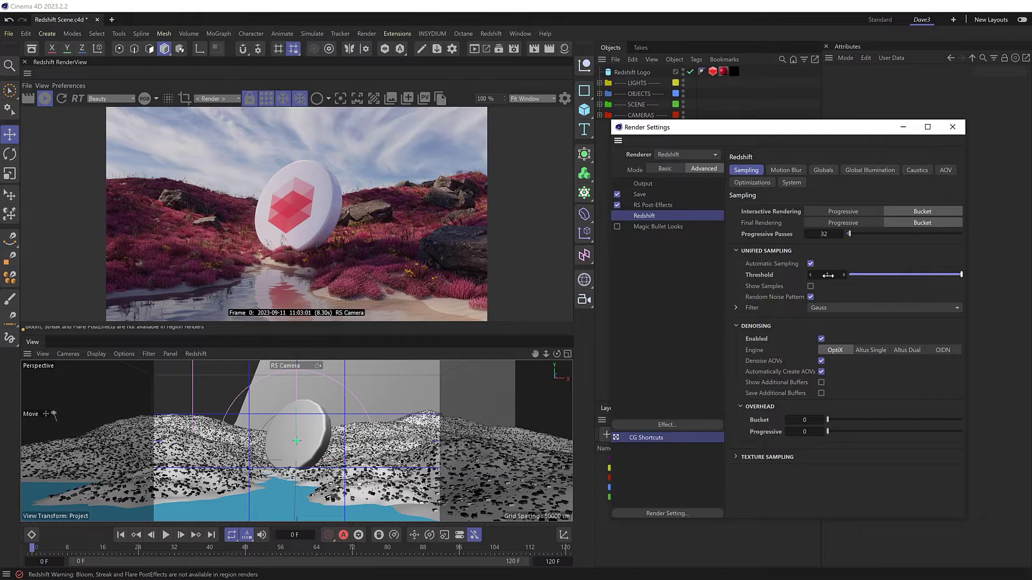
drag(829, 275, 548, 277)
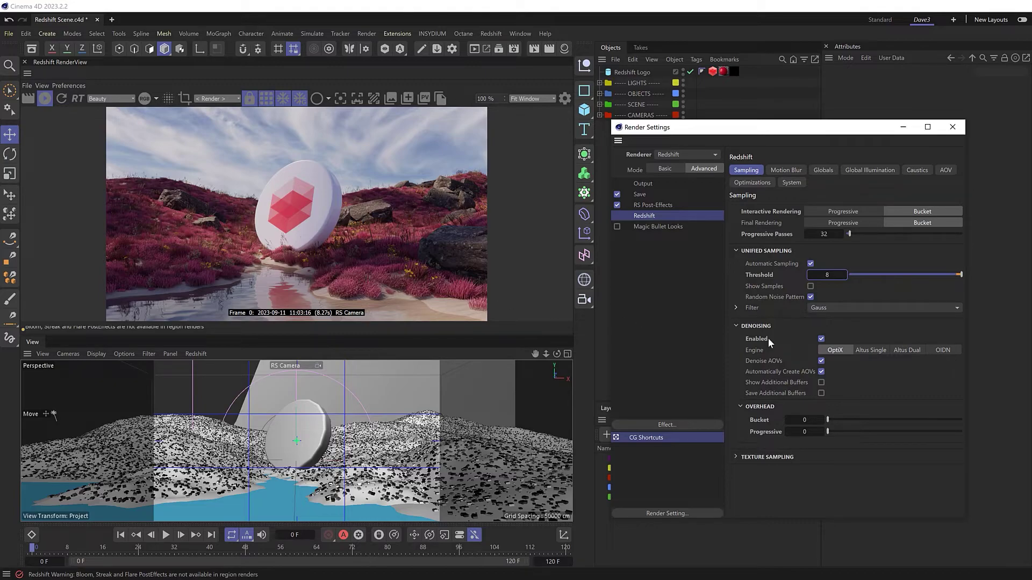
Try Altus Dual as the denoising engine, check the render, then disable denoising
click(908, 350)
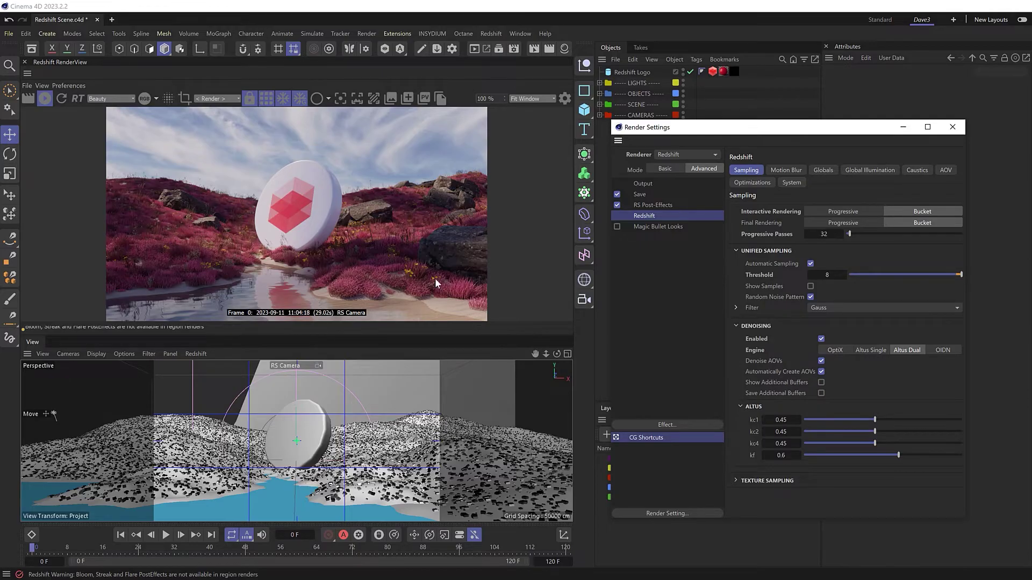
click(167, 99)
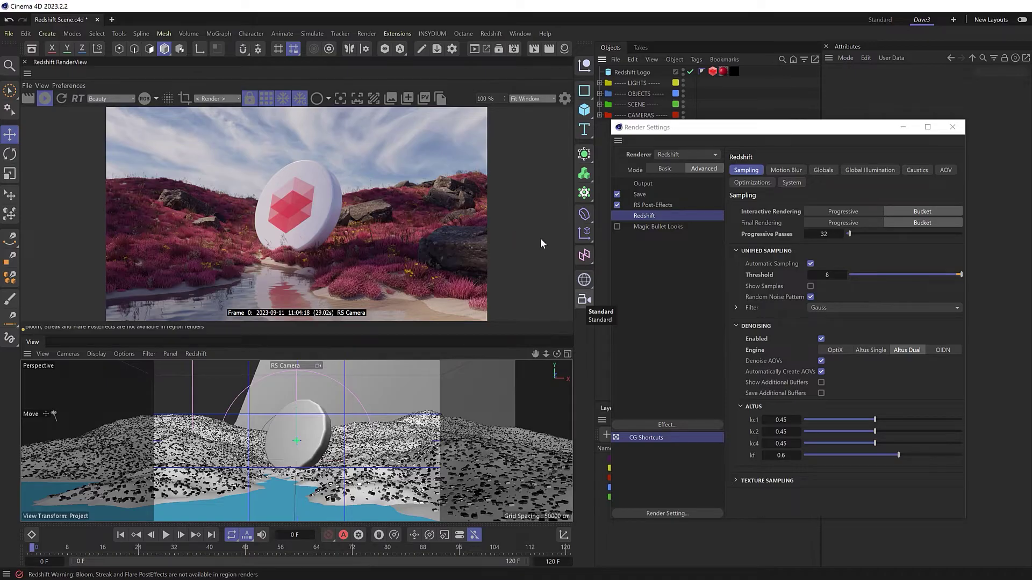
click(821, 339)
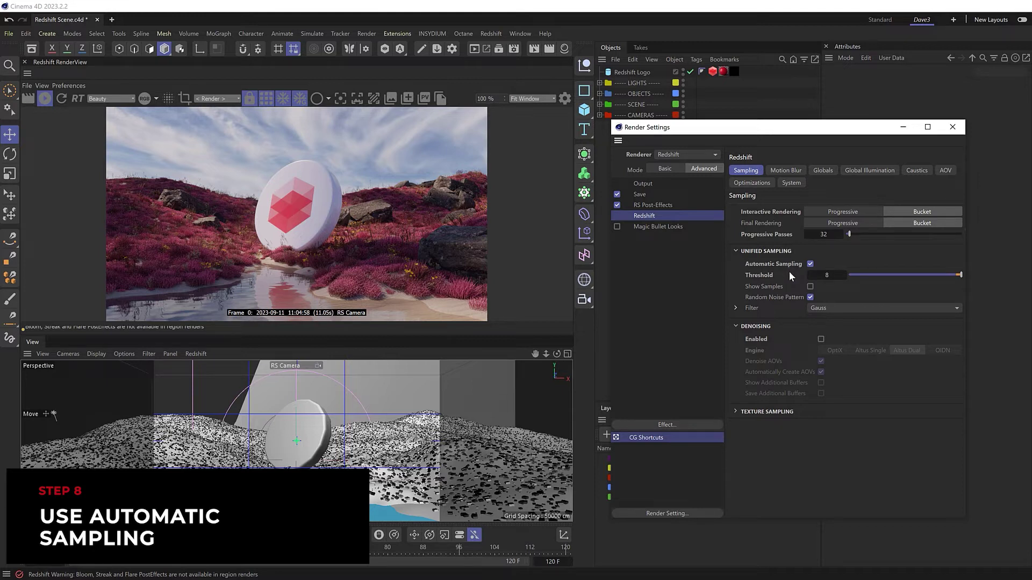
click(809, 264)
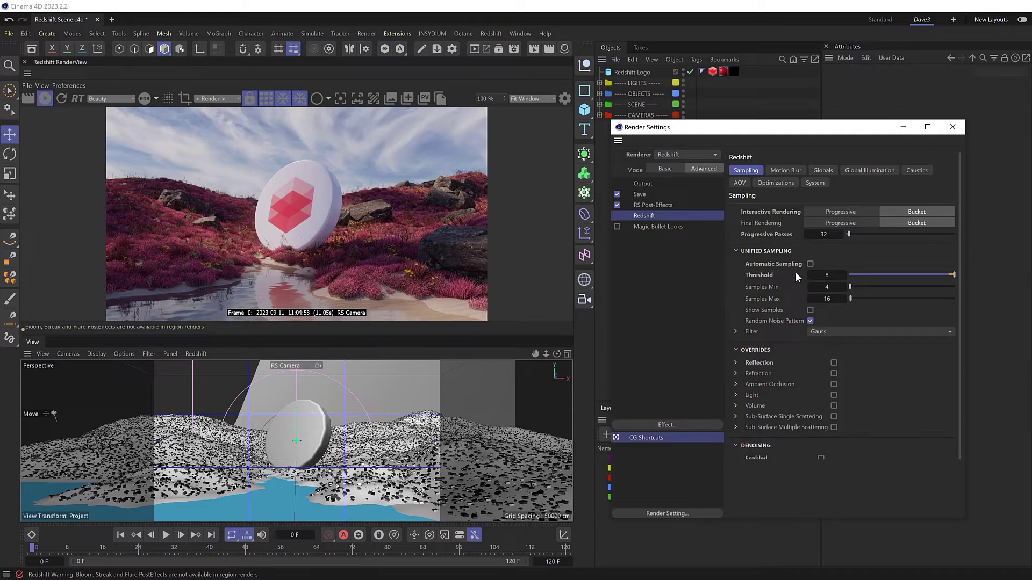
click(810, 265)
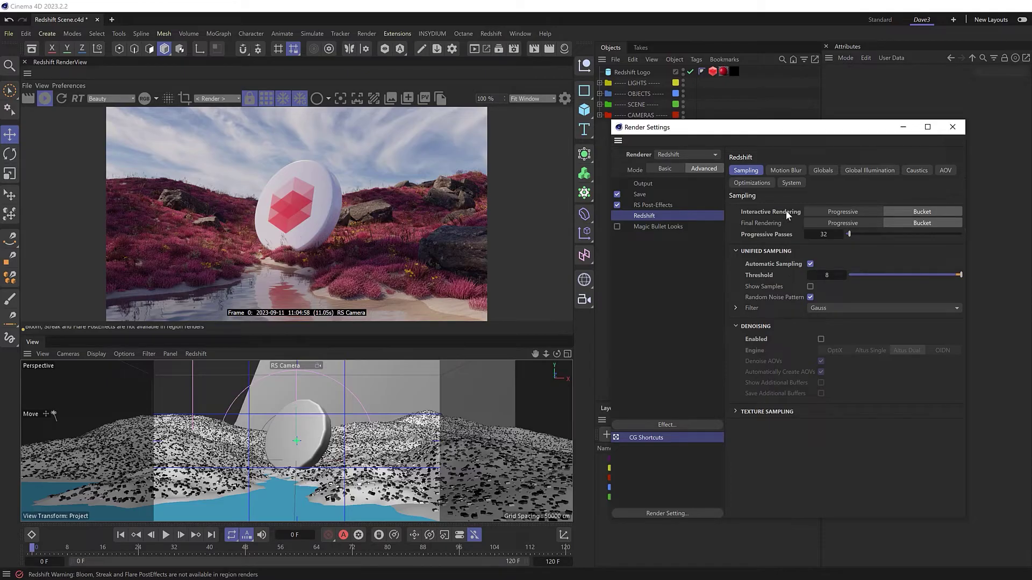
Lower the Volume trace depth from 1 to 0 on the Globals tab
click(785, 169)
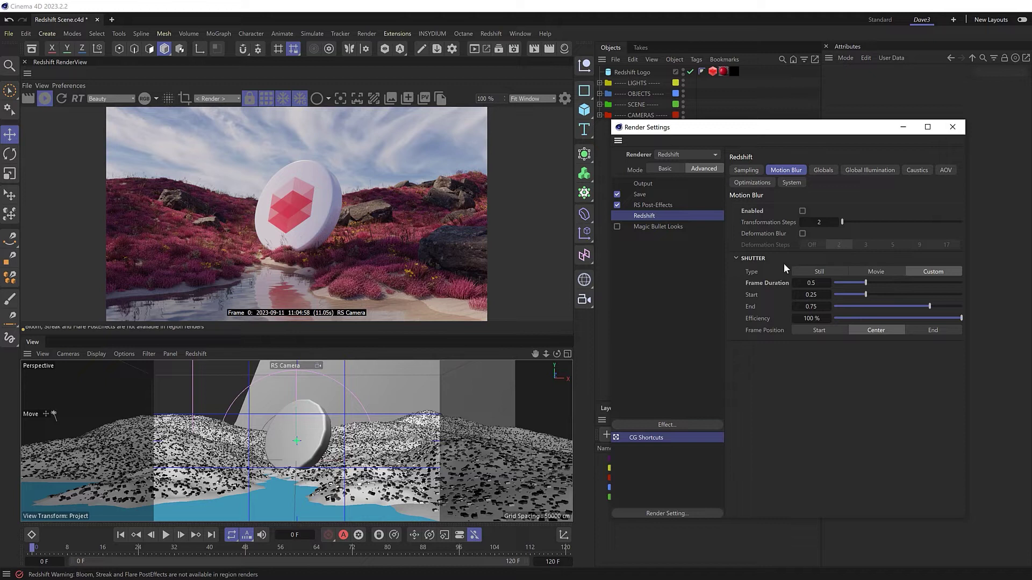
click(825, 171)
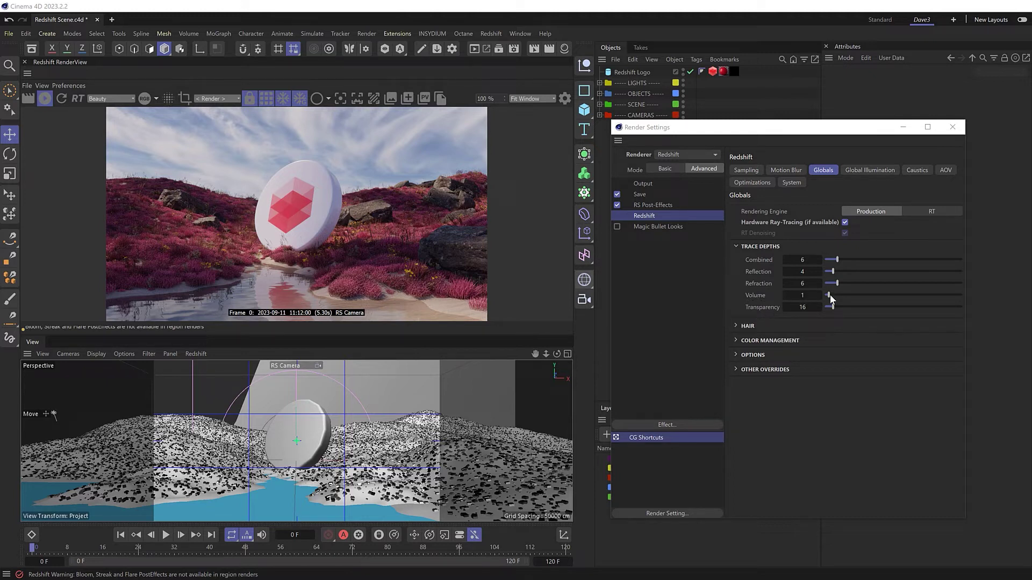
drag(829, 295, 825, 295)
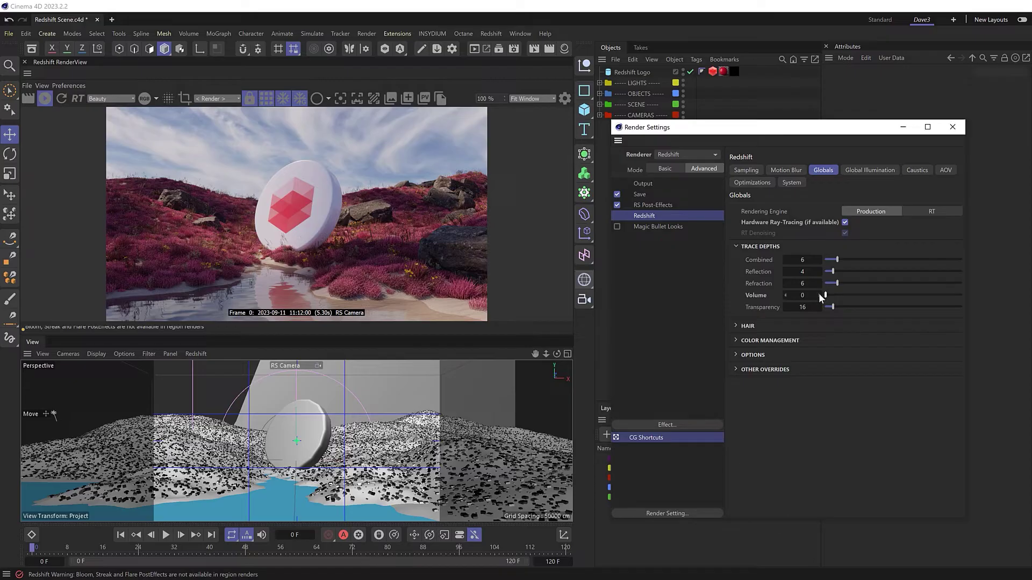
Set the Global Illumination trace depth to 2
click(867, 169)
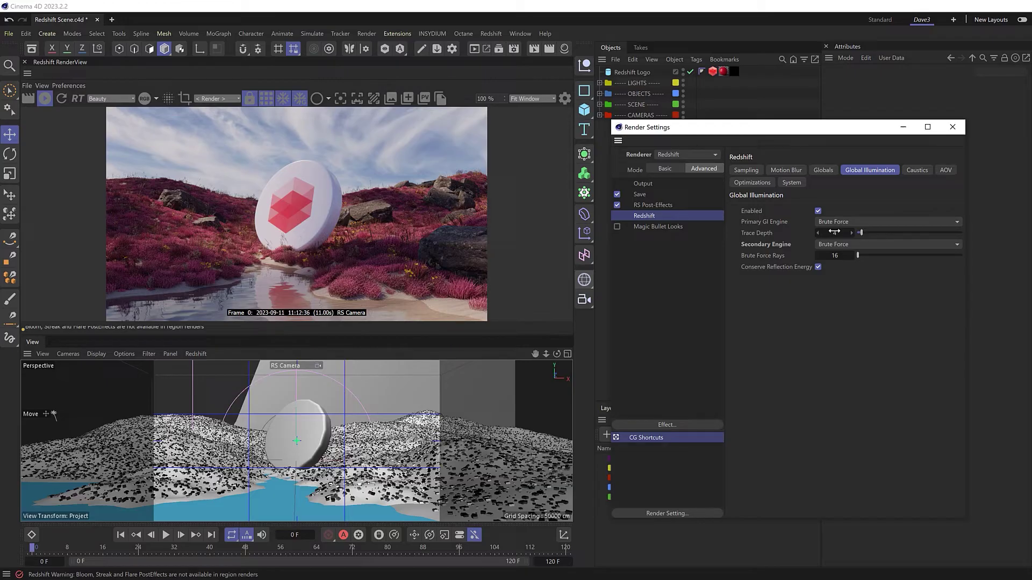
double_click(834, 232)
text(2)
key(Return)
key(8)
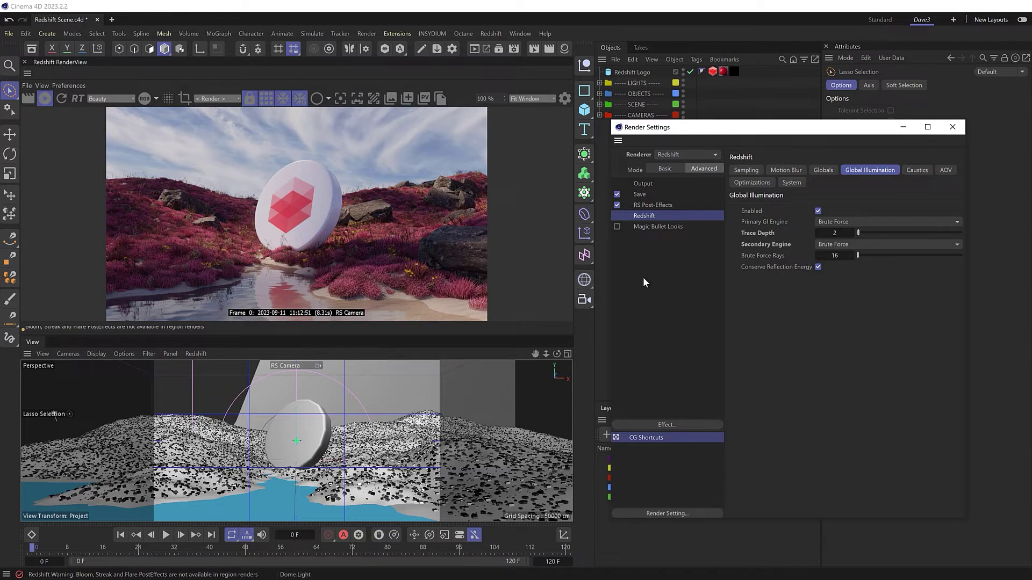
Reset the GI trace depth to its default 4 and view the Caustics settings
right_click(771, 254)
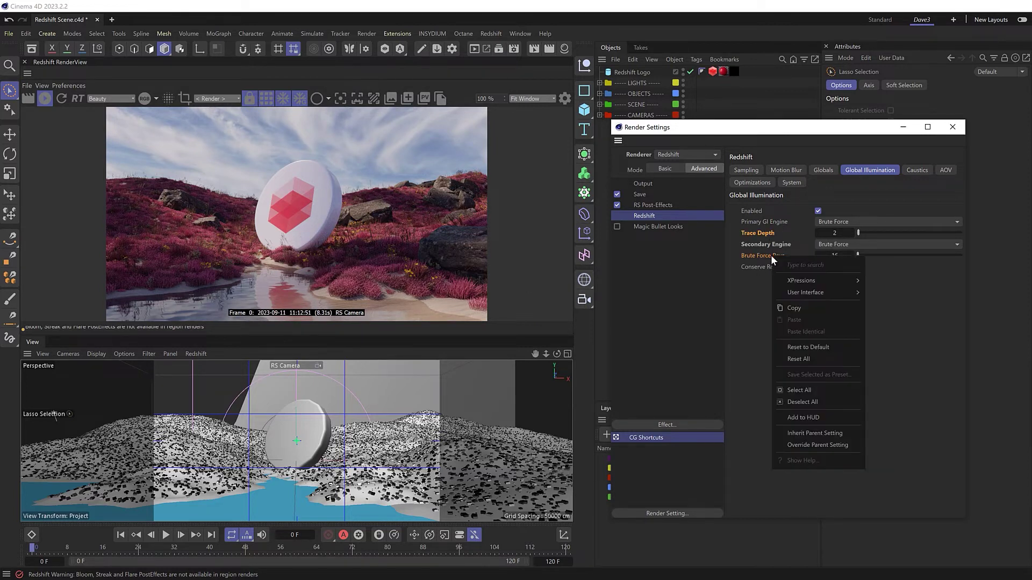
click(827, 349)
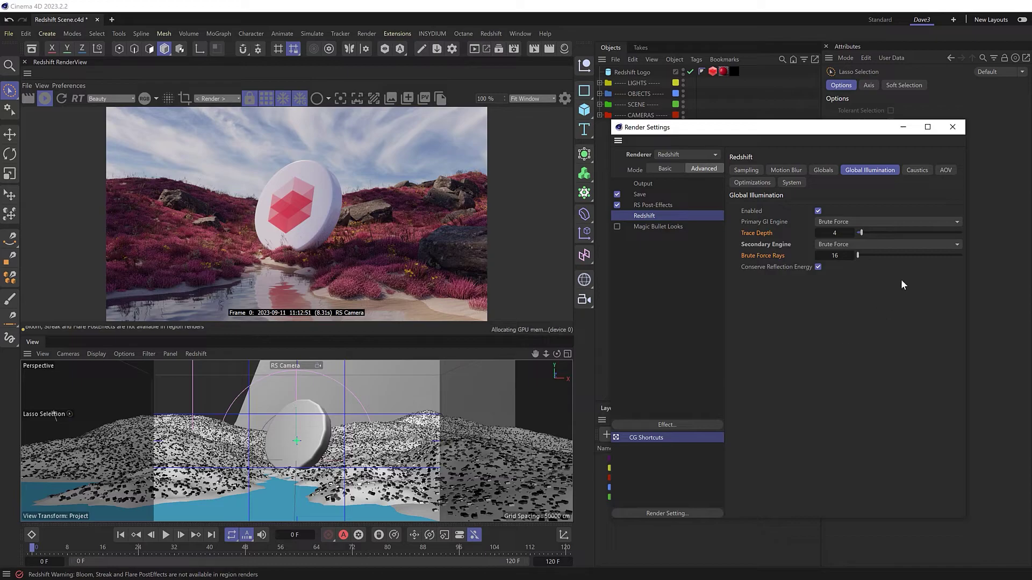
click(917, 170)
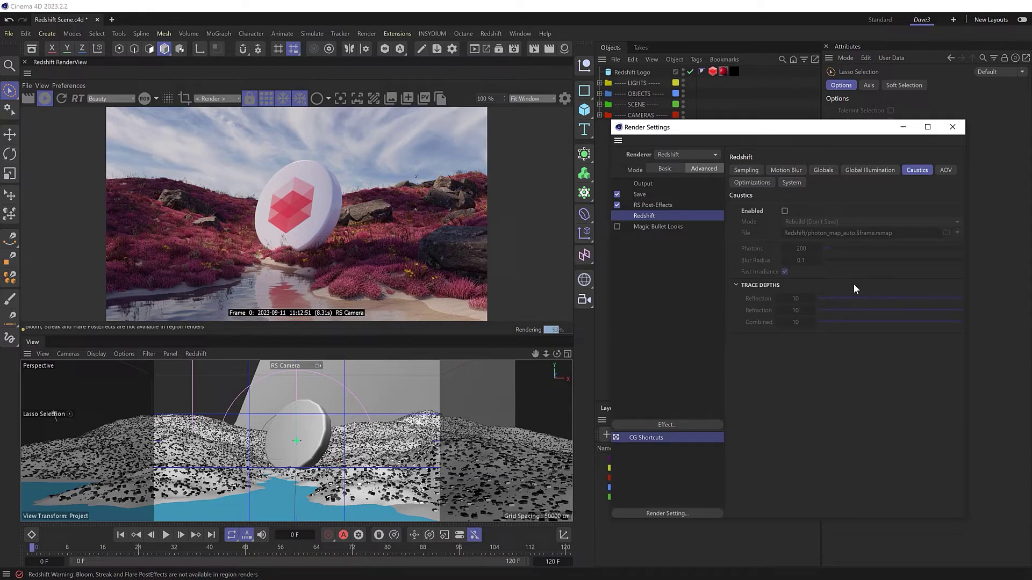
Review the passes in the AOV Manager, then set AOV Mode to Disabled
click(946, 170)
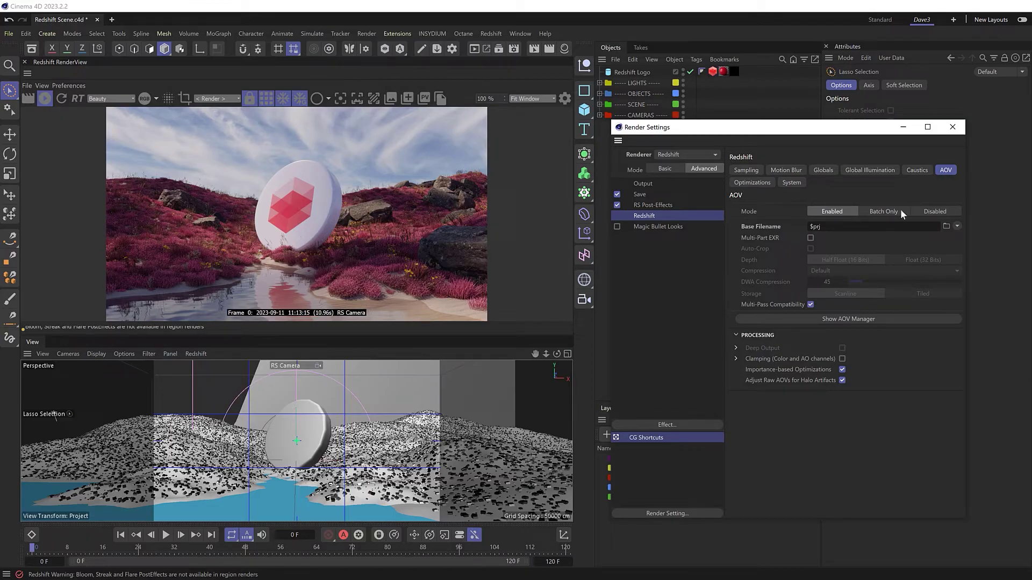
click(786, 318)
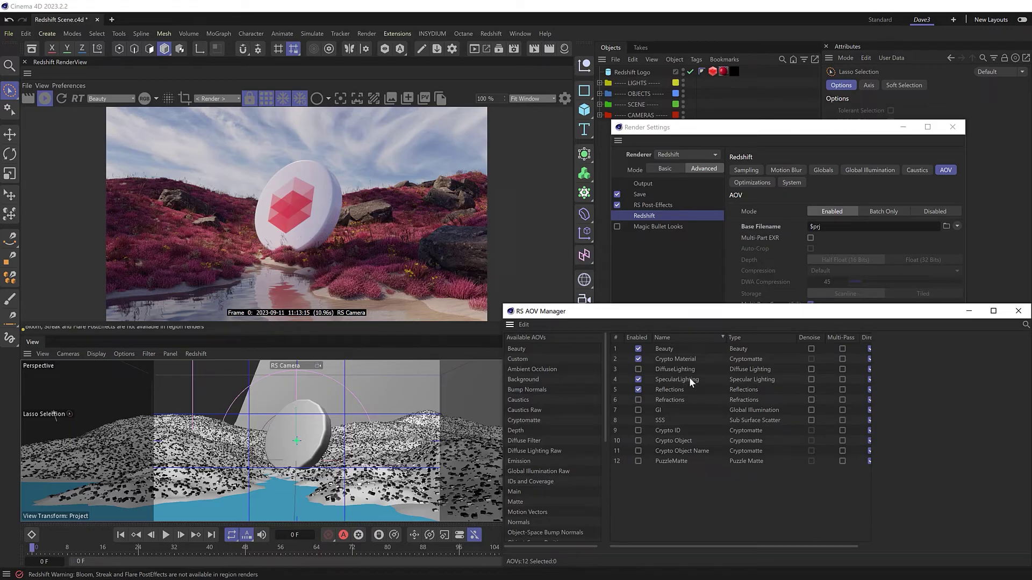
click(1018, 311)
click(941, 211)
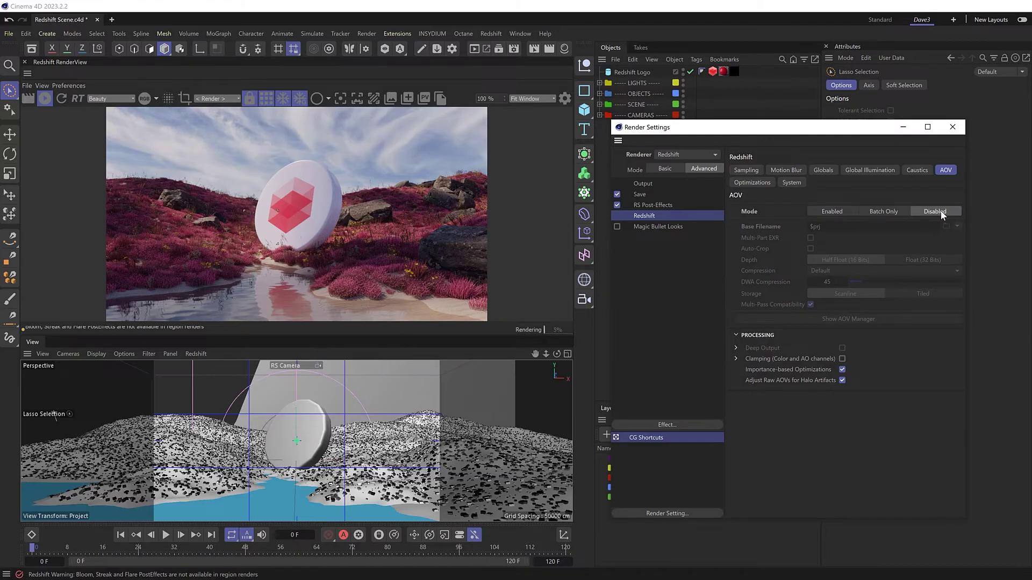
click(753, 182)
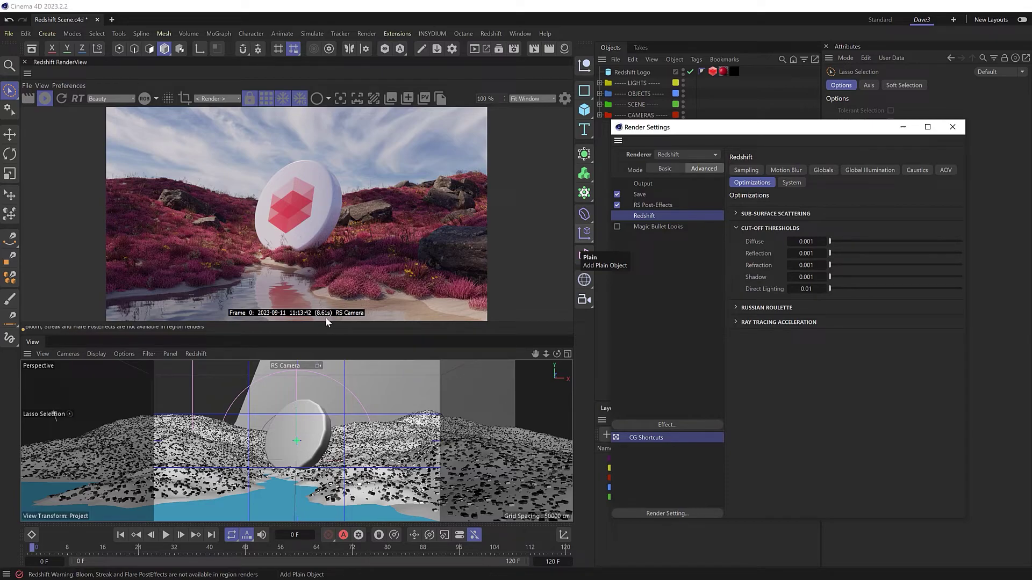
Set the Diffuse, Reflection, Refraction and Shadow cut-offs to 0.01 and Direct Lighting to 0.025
double_click(806, 241)
text(0.01)
key(Tab)
text(0.01)
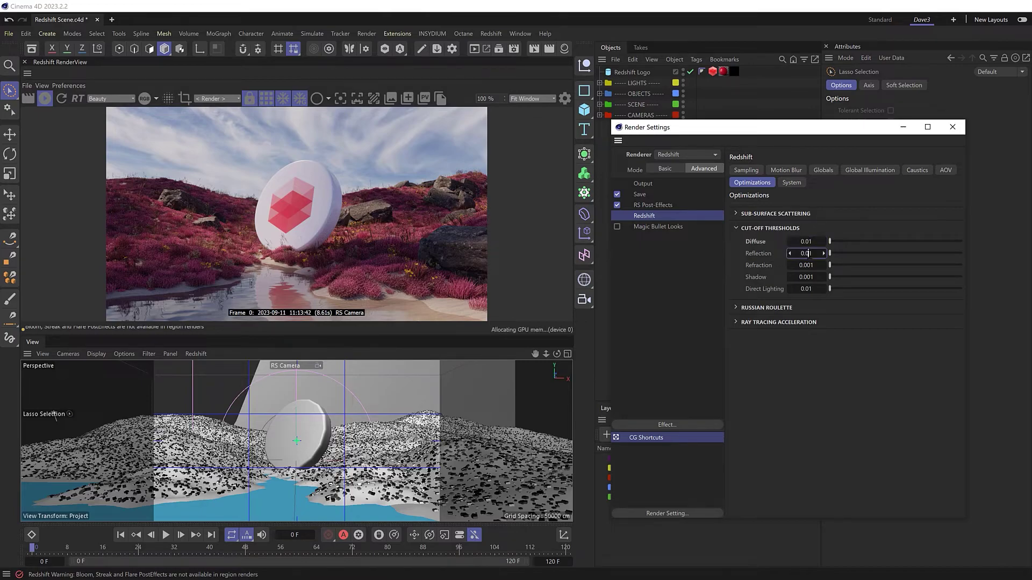
click(809, 265)
text(0.01)
key(Tab)
text(0.01)
key(Tab)
text(0.025)
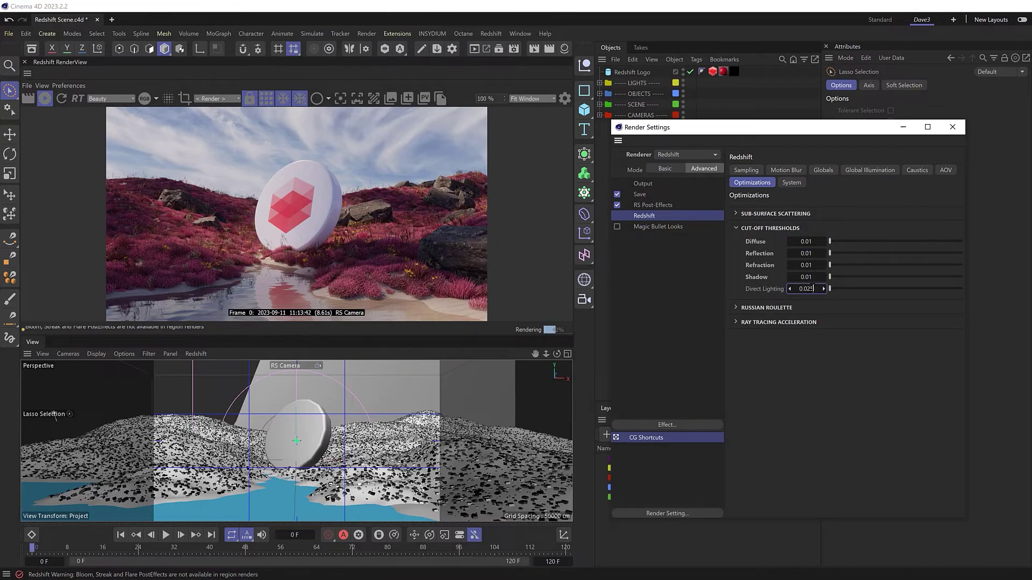
key(Return)
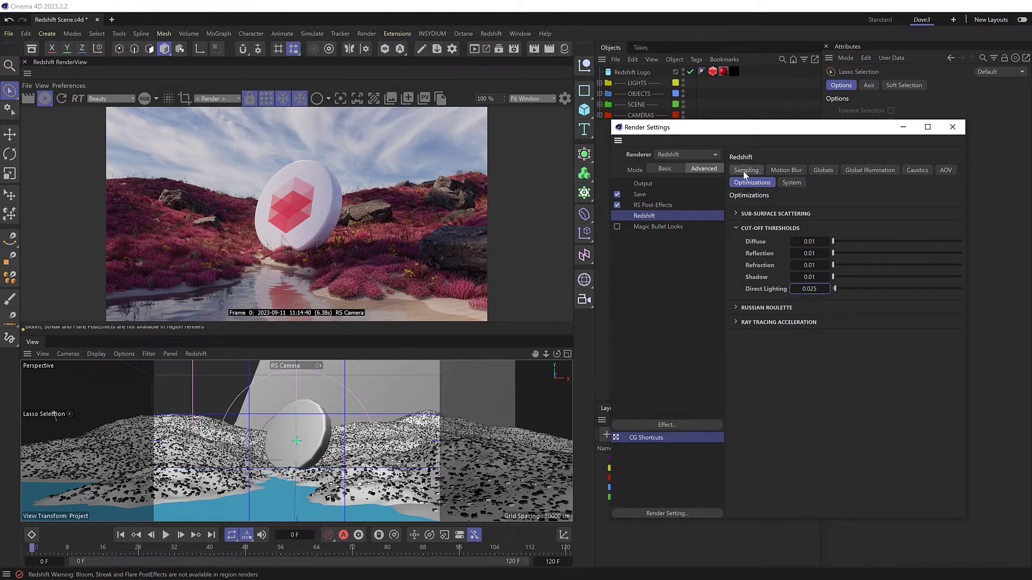
Reset all cut-off thresholds to their defaults of 0.001 and 0.01
click(756, 240)
right_click(763, 289)
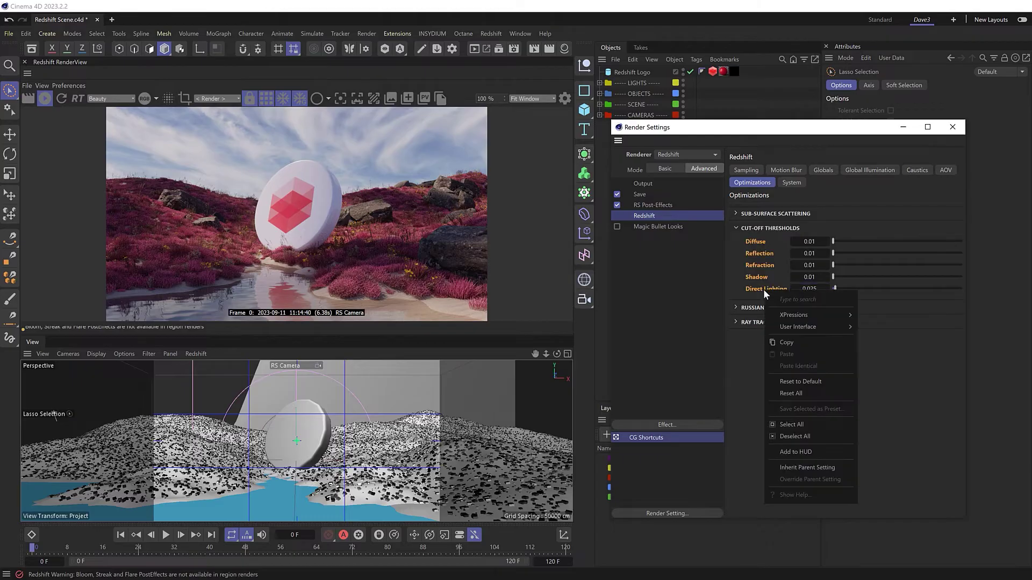
click(803, 381)
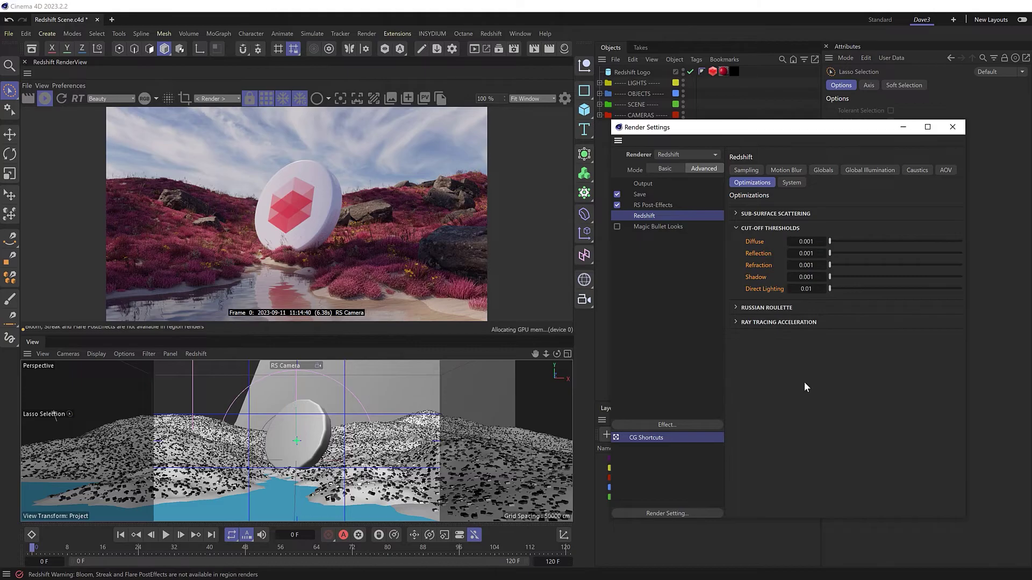
Test bucket sizes 256 and 512 in System settings, then return to 128
click(793, 183)
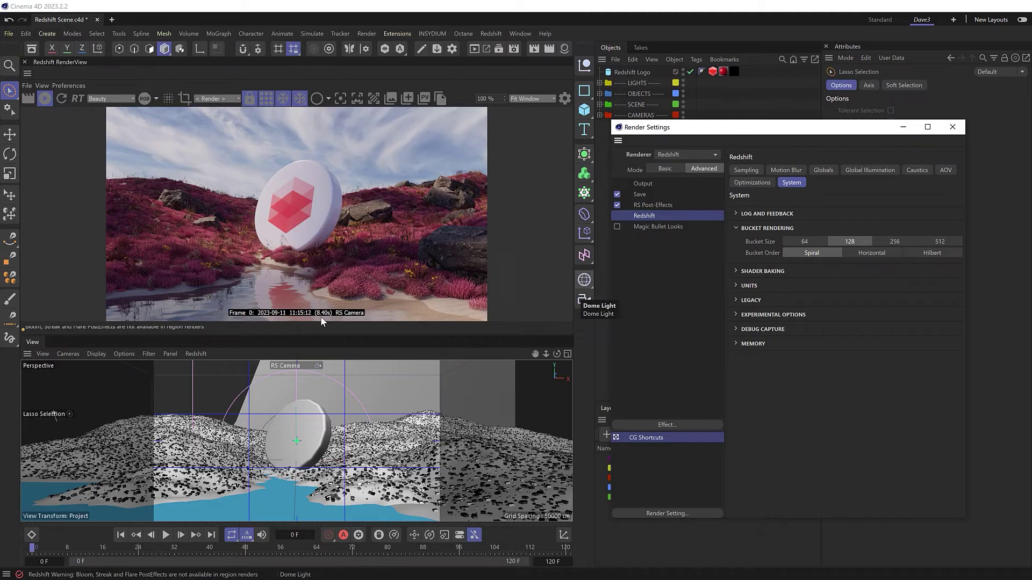
click(895, 240)
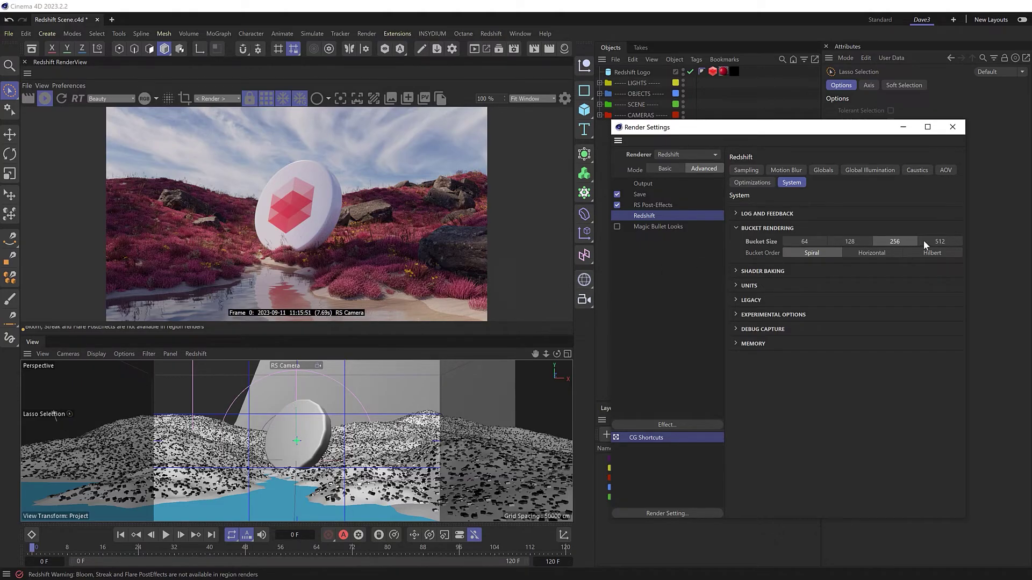
click(944, 239)
click(856, 241)
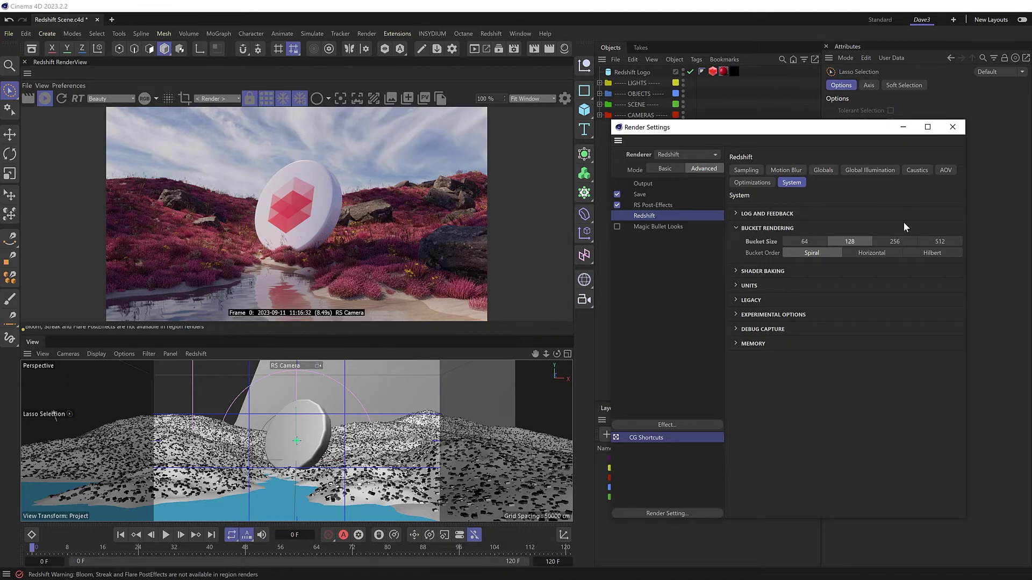
Close Render Settings and open the Redshift Preferences page
click(952, 128)
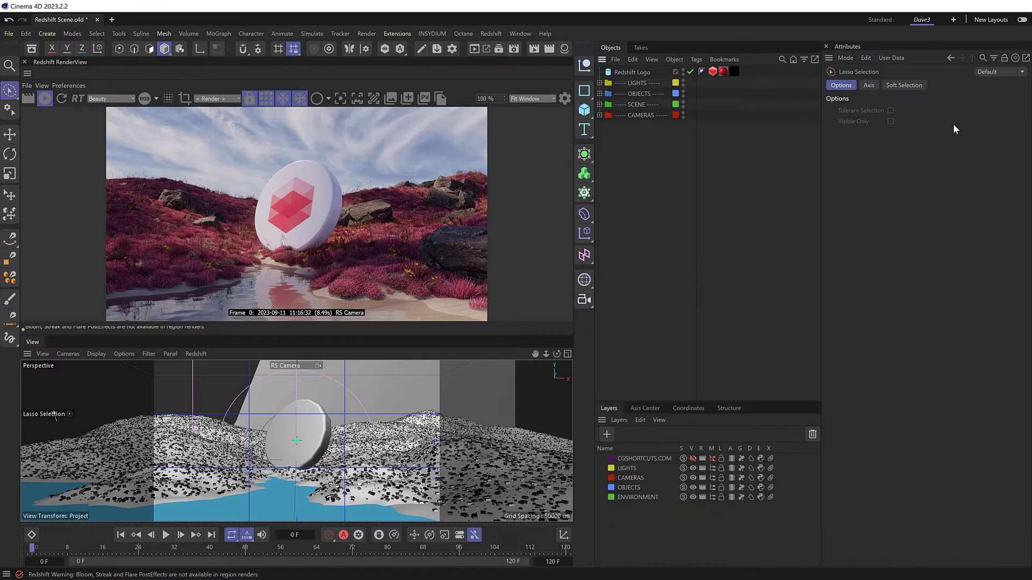
click(491, 33)
click(518, 184)
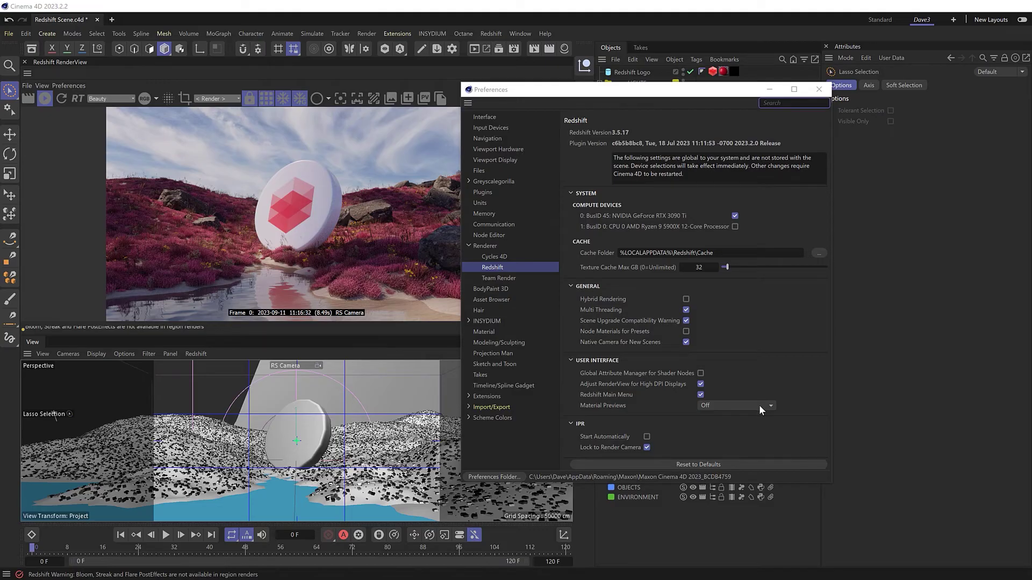
Show the material list, restart the interactive render, and turn Material Previews On
click(565, 48)
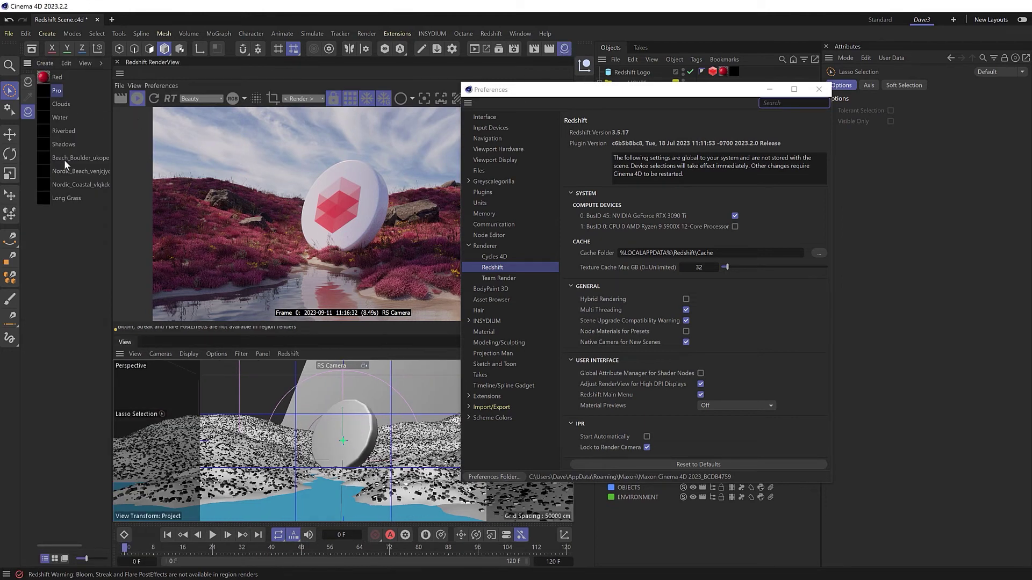
click(137, 98)
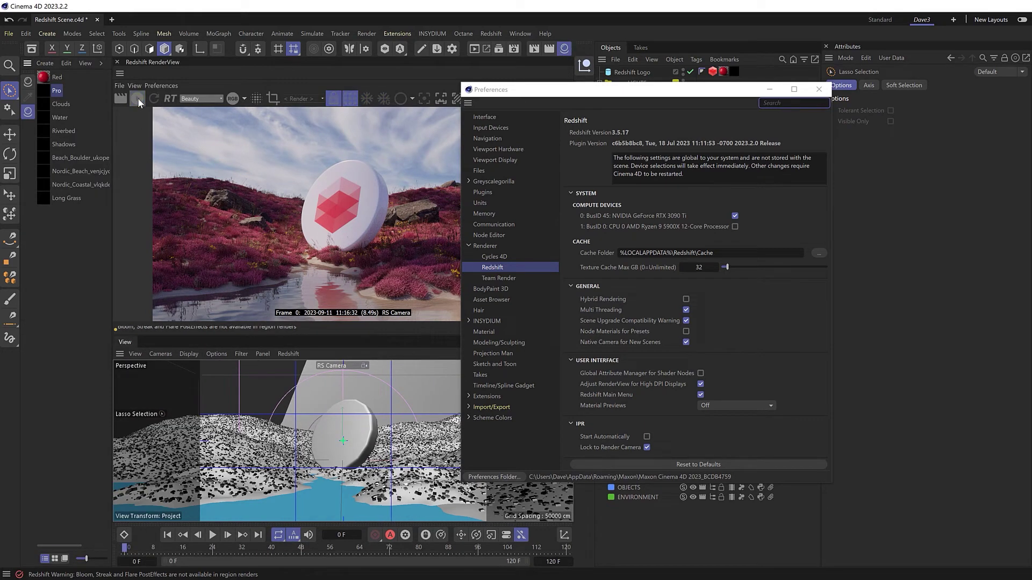
click(737, 405)
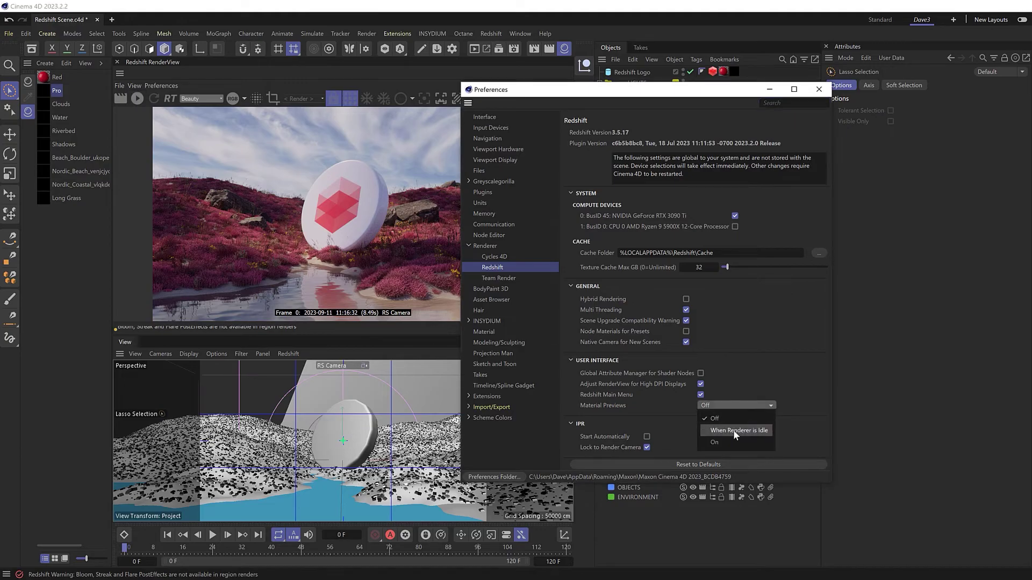
click(730, 443)
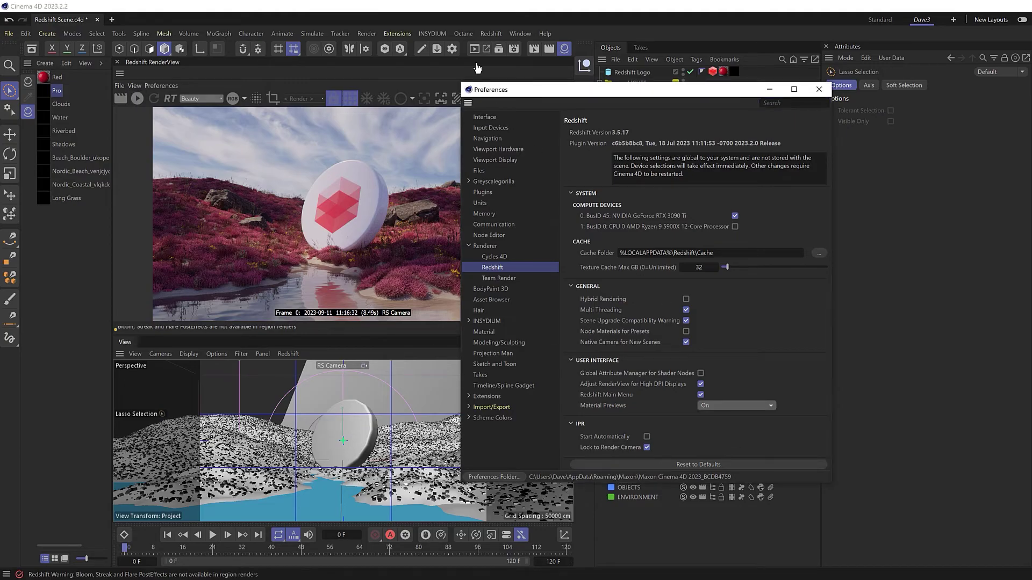
Render All Materials from Redshift's material tools, then set Material Previews back to Off
click(493, 33)
mouse_move(506, 80)
mouse_move(561, 88)
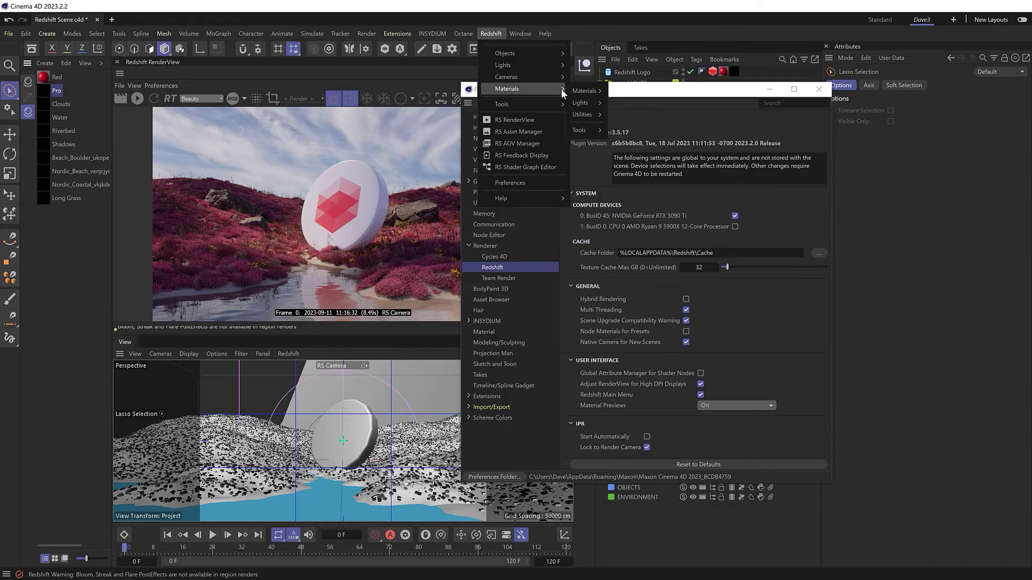
mouse_move(586, 130)
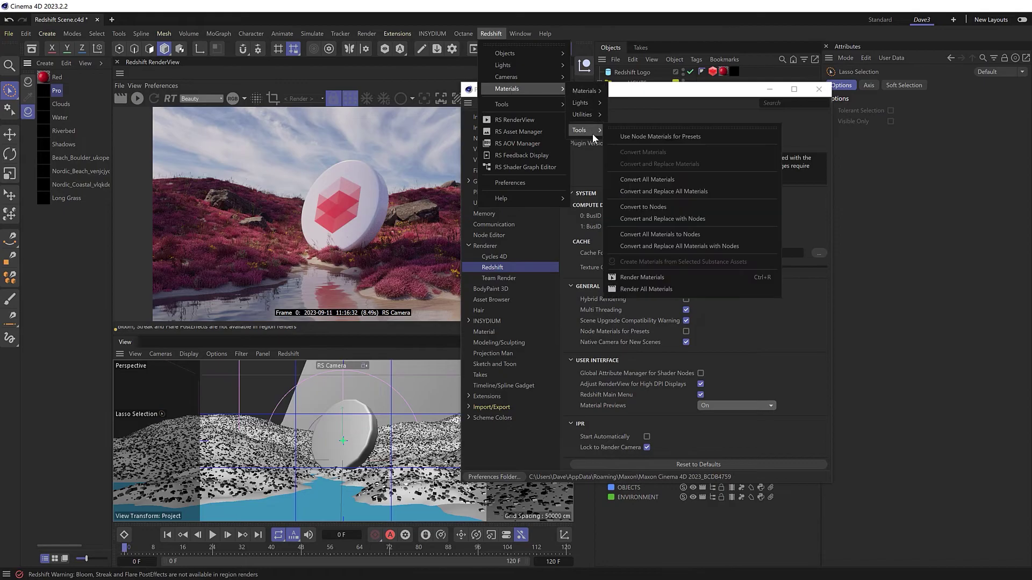
click(659, 289)
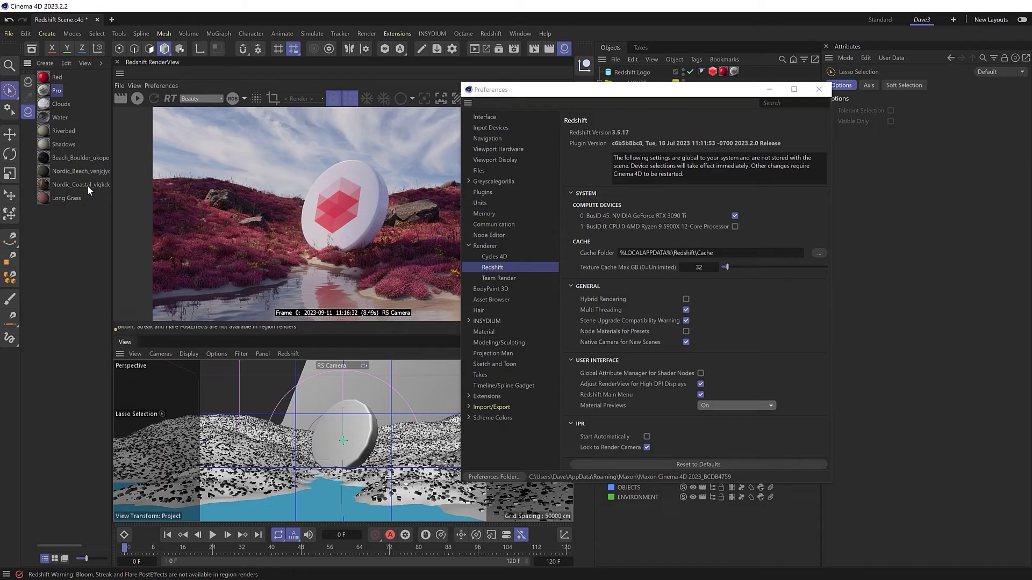
click(724, 404)
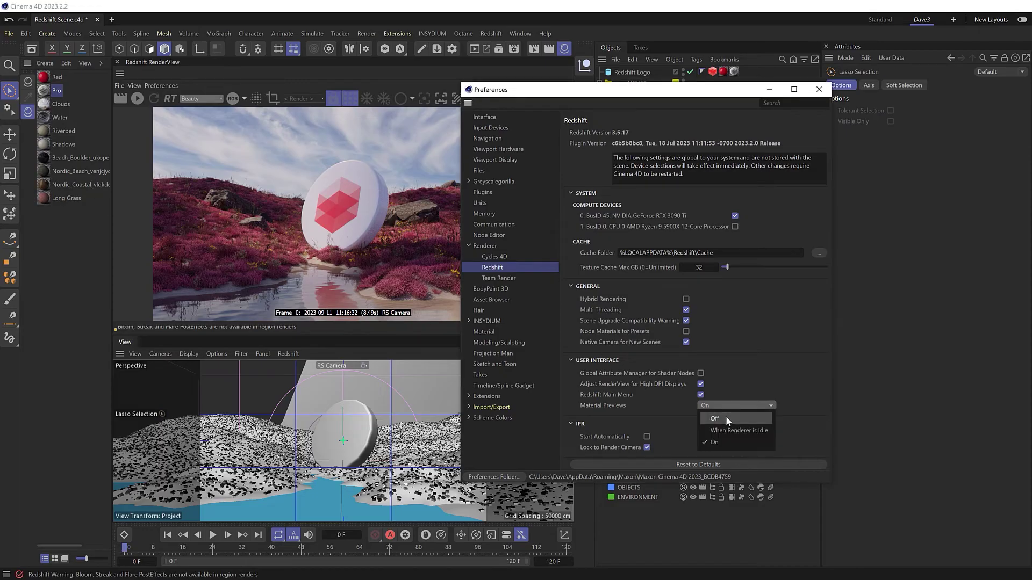
click(725, 417)
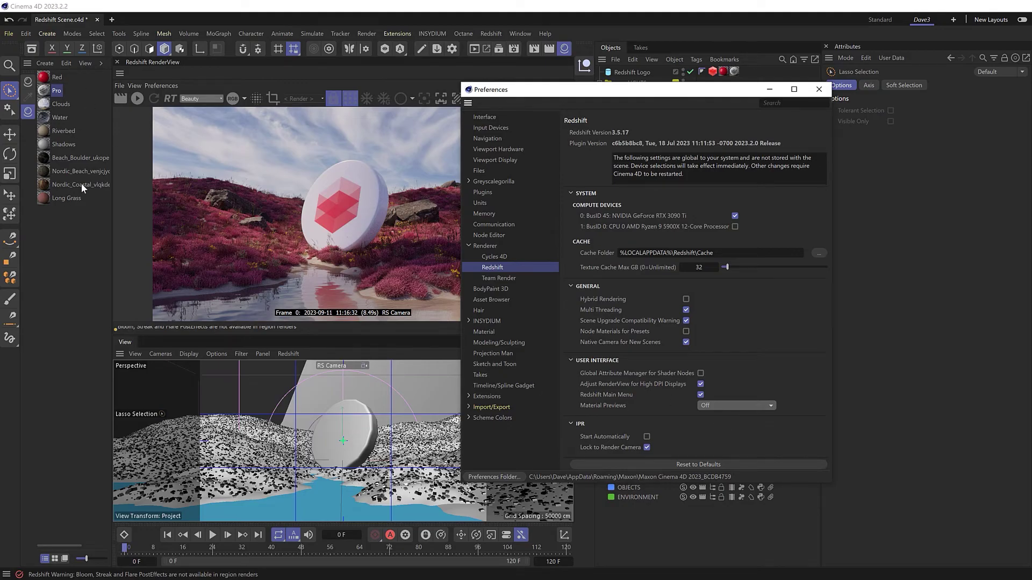
Close Preferences and load the Marble Nero material from the Asset Browser into the scene
click(818, 89)
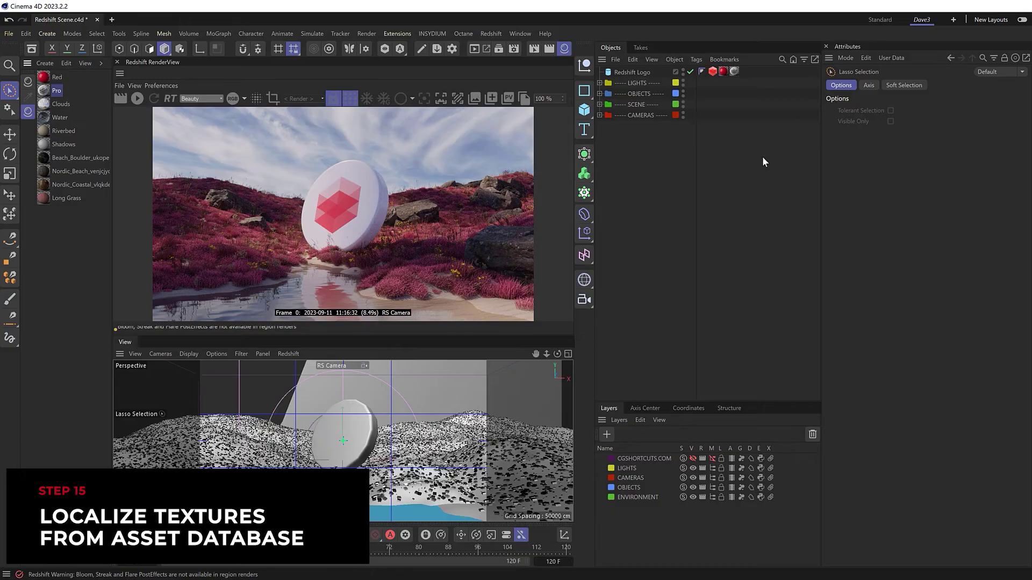
click(32, 49)
scroll(476, 220, down, 10)
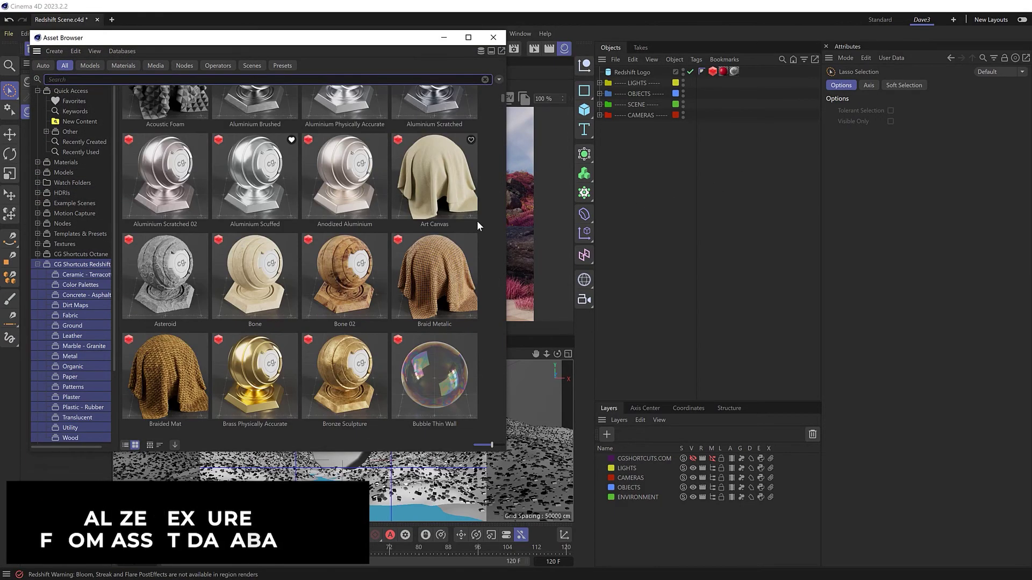
scroll(476, 220, down, 10)
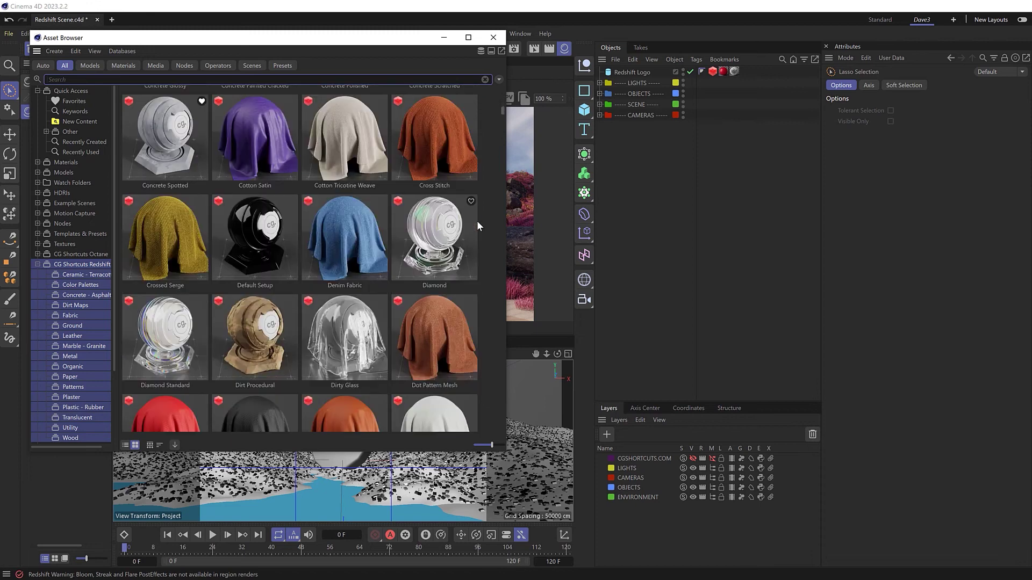
scroll(476, 220, down, 10)
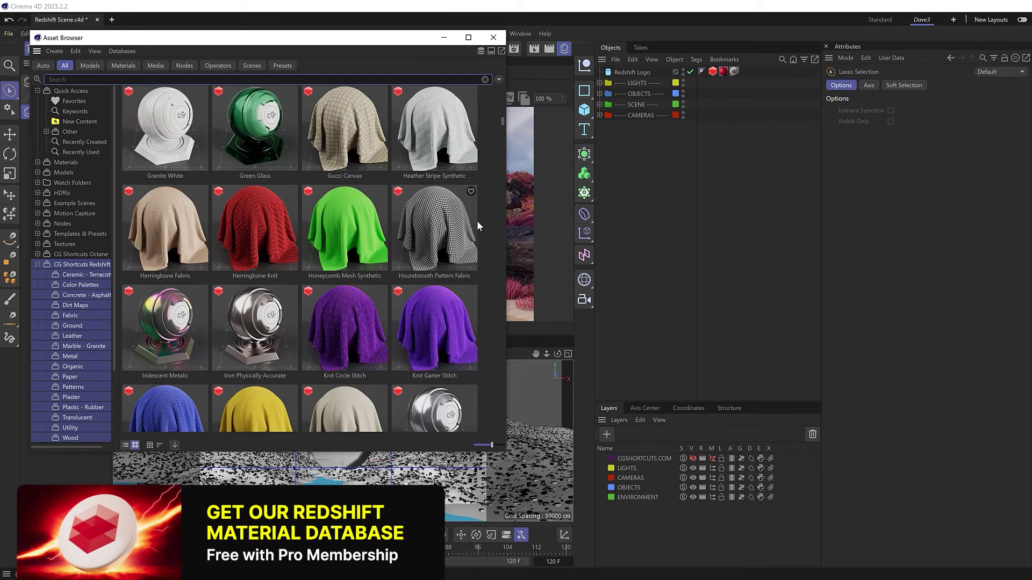
scroll(476, 220, down, 4)
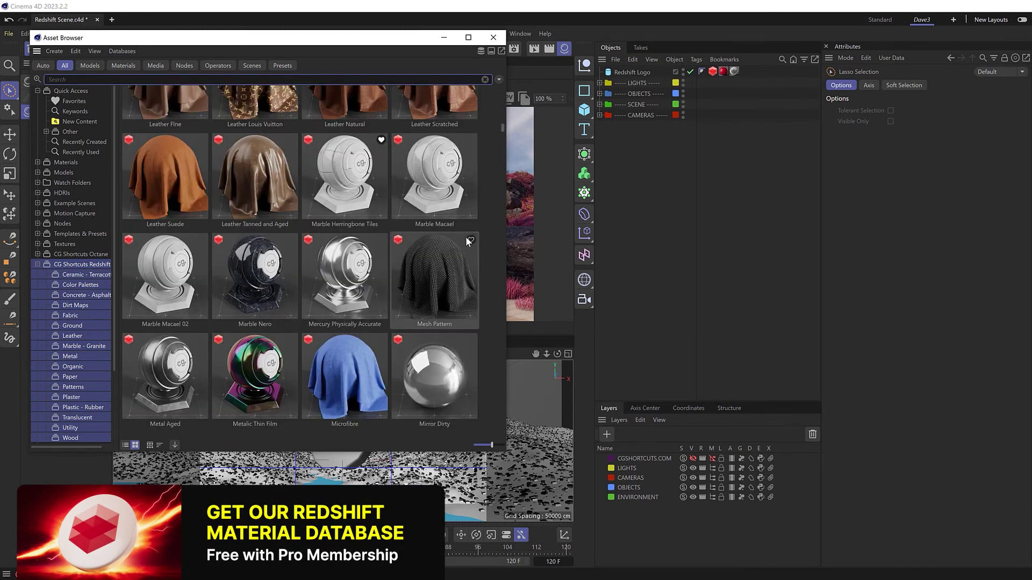
double_click(264, 300)
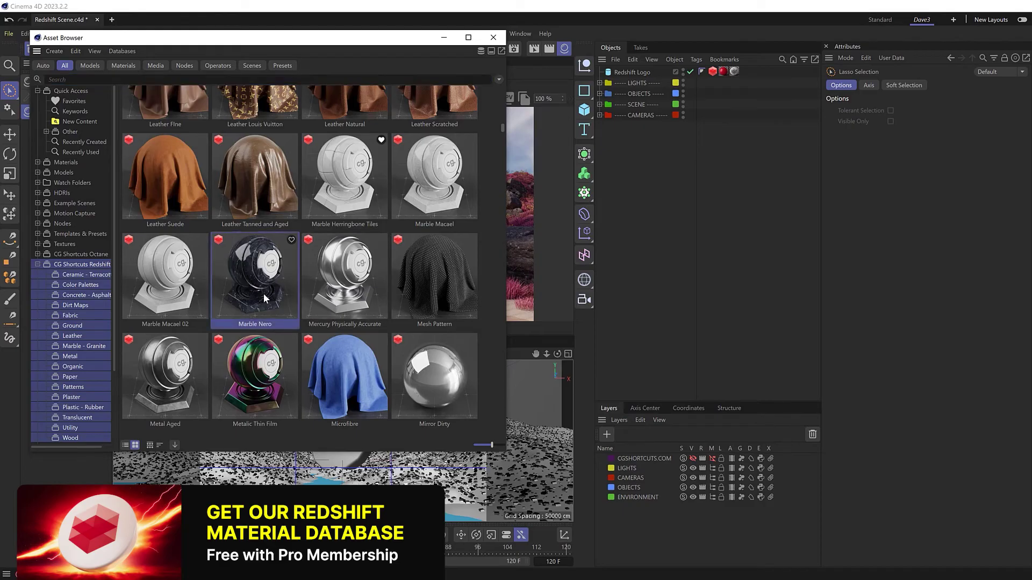
Apply Marble Nero to the Redshift Logo and re-render the preview progressively instead of in buckets
click(494, 36)
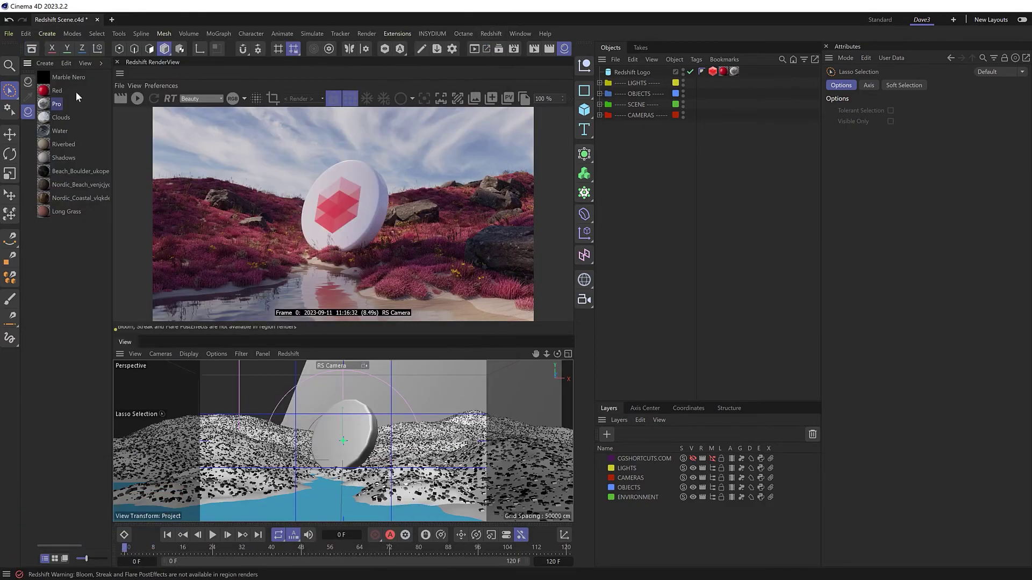
drag(45, 76, 628, 73)
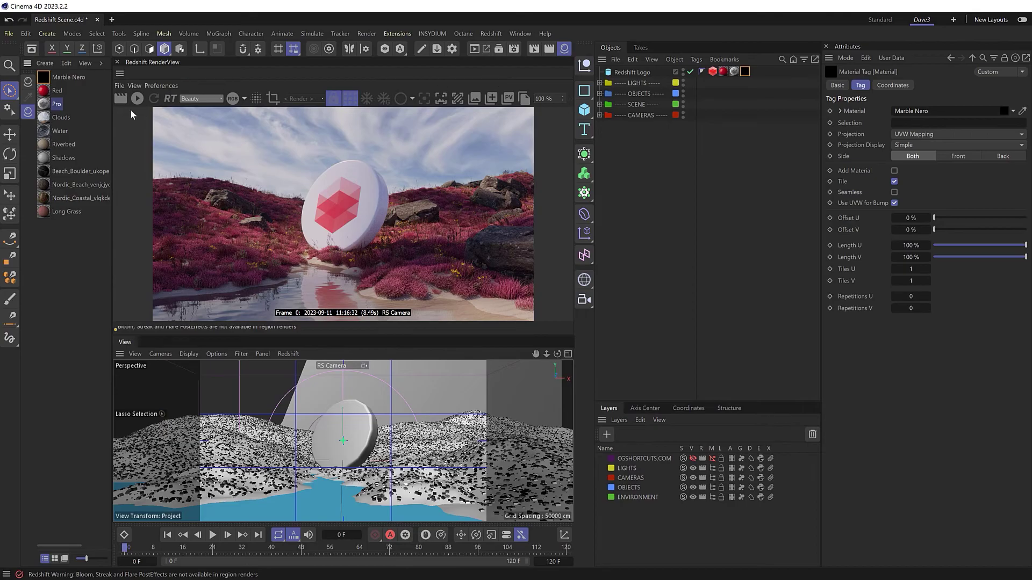
click(140, 97)
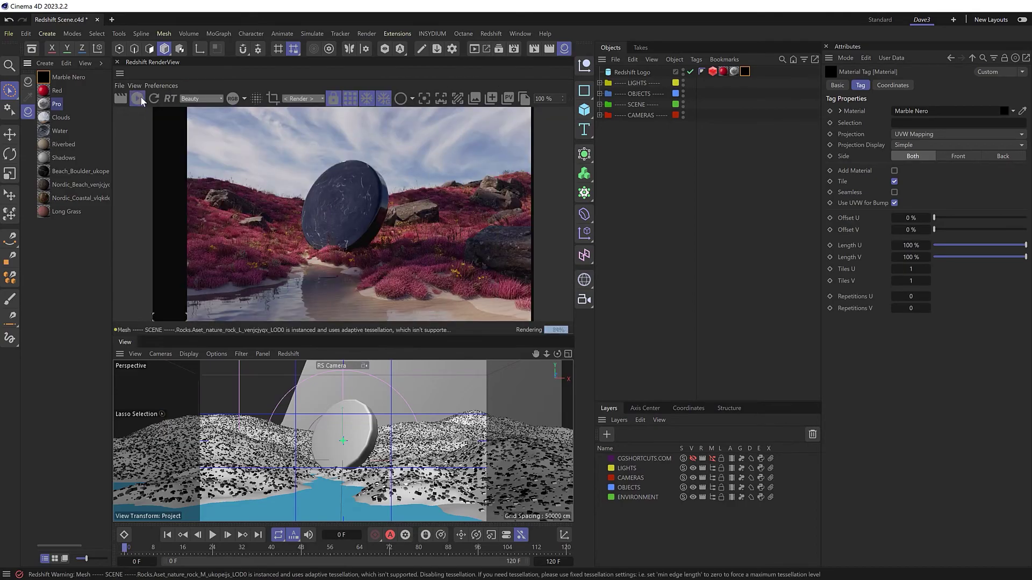
click(352, 100)
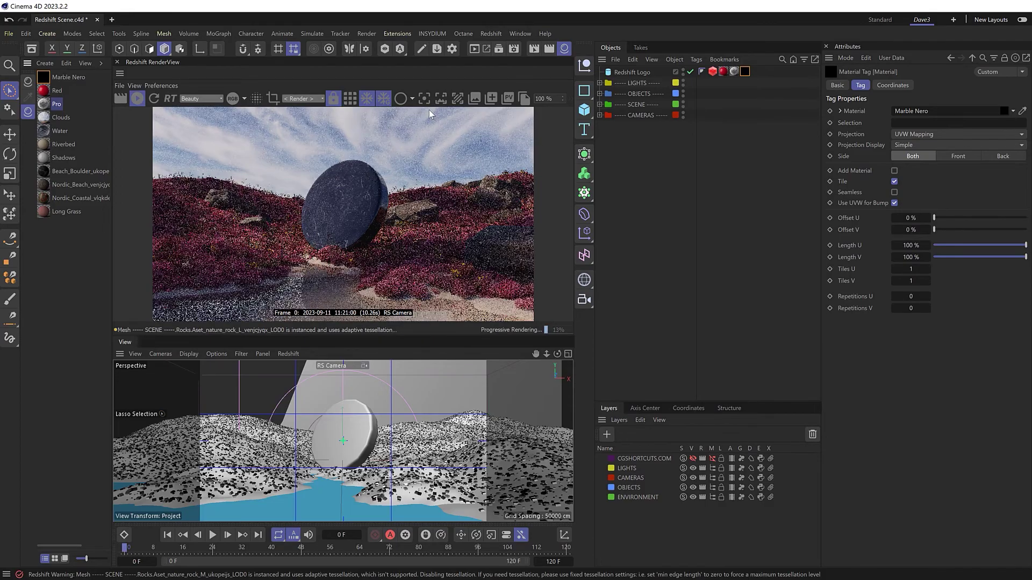
Set the material tag to Cubic projection with Tiles U and V of 0.5
click(902, 134)
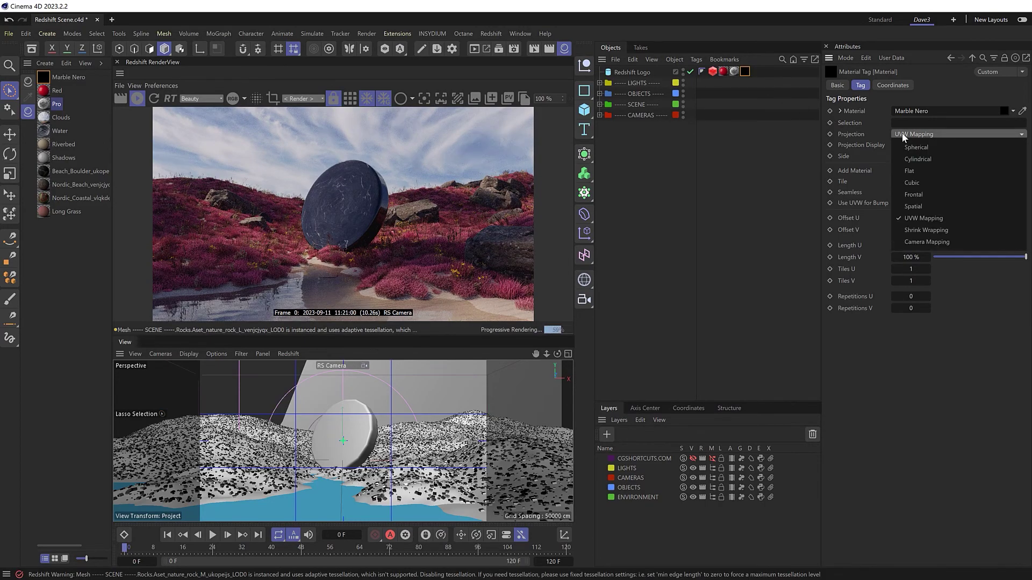
click(916, 182)
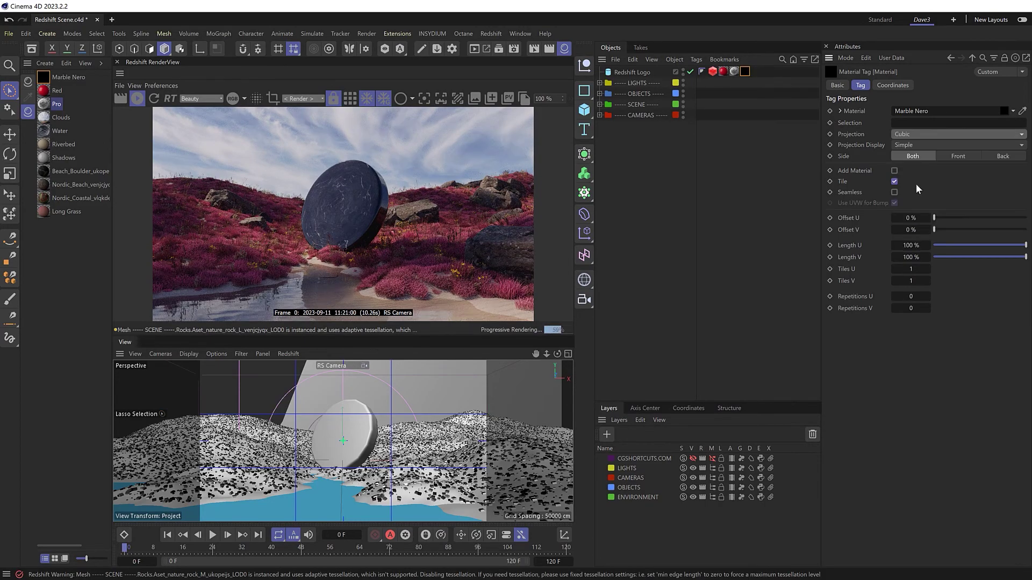
click(912, 281)
text(0.5)
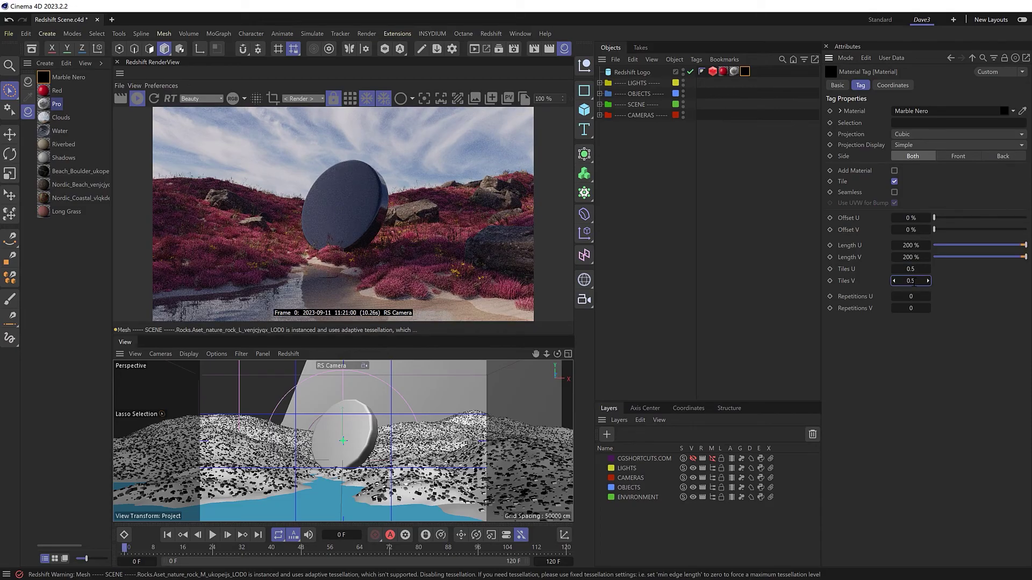
key(Return)
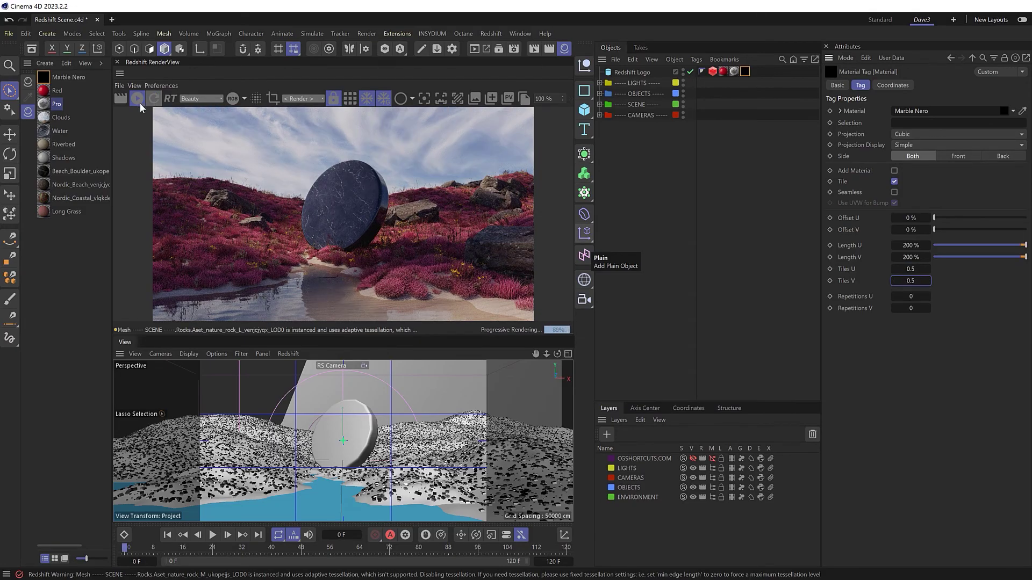
In the Marble Nero node graph, raise the Color Correct gamma to 1.752, then inspect the Base Color texture
double_click(43, 80)
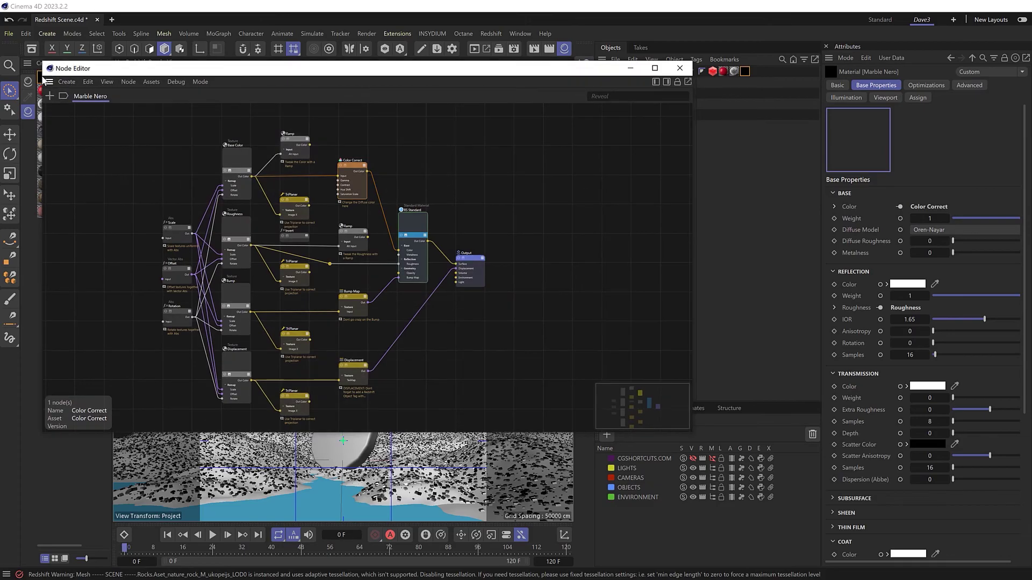
drag(212, 70, 346, 299)
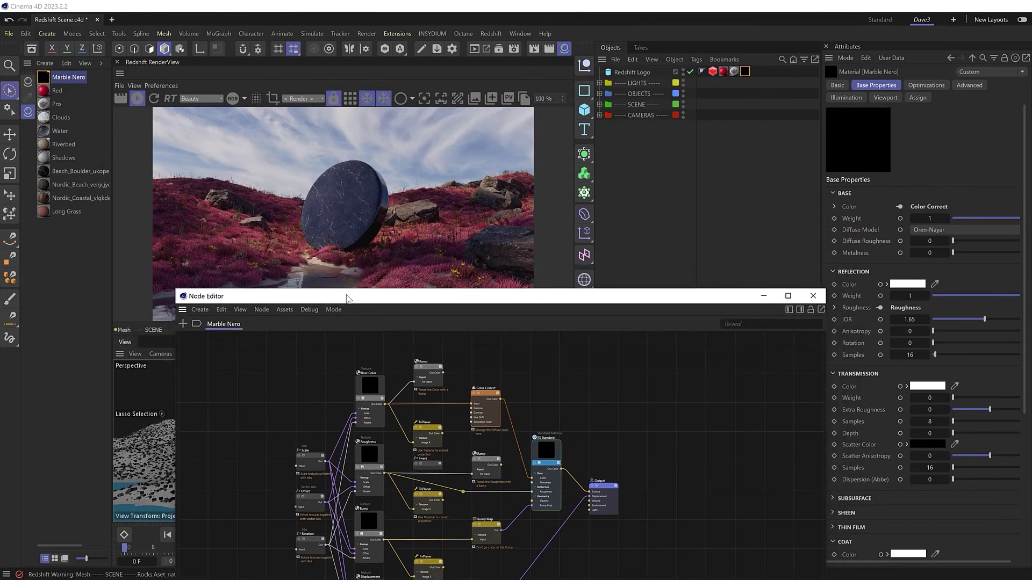
click(486, 393)
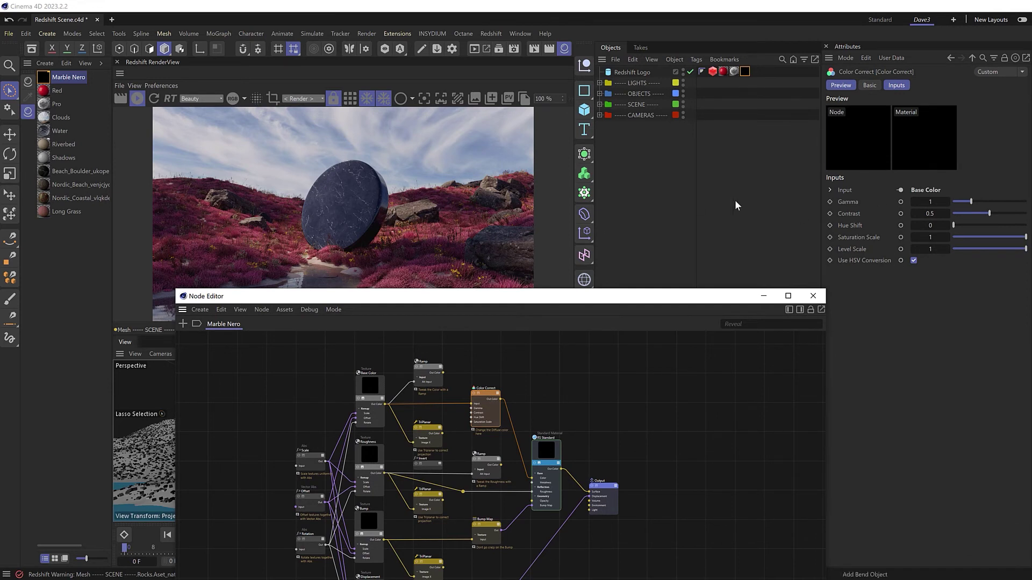
click(984, 201)
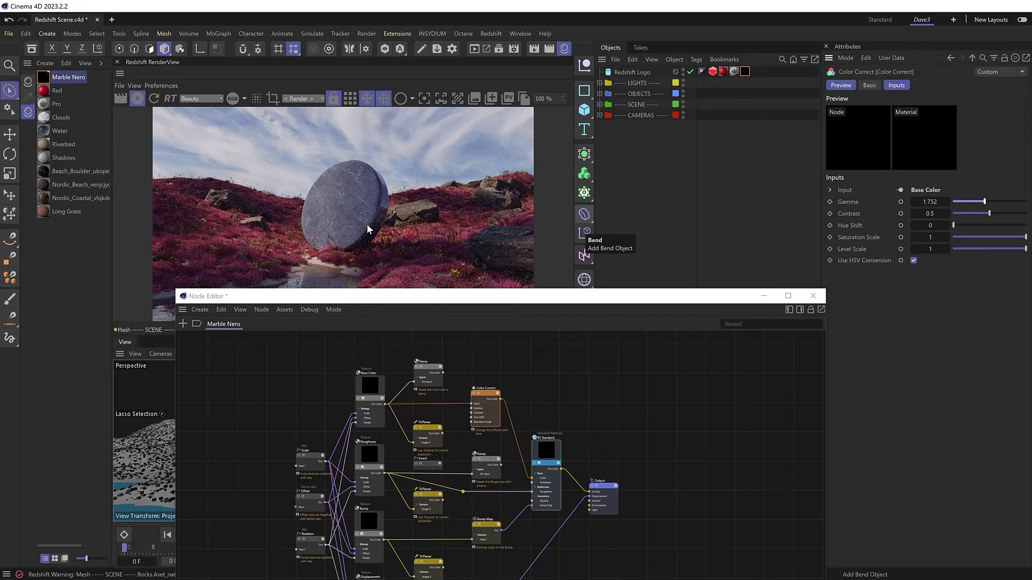
click(369, 388)
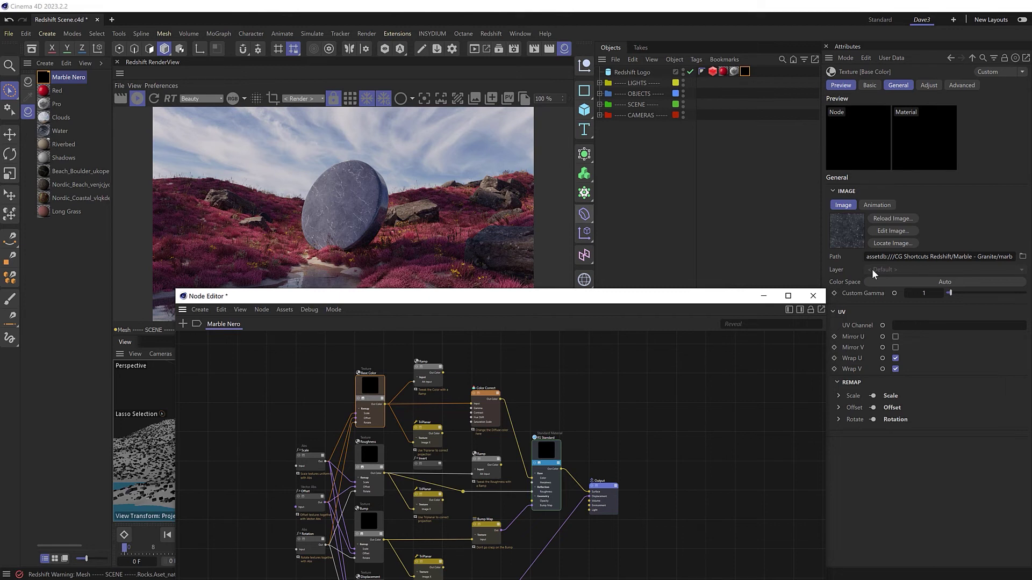
Stop the IPR and select the four marble textures in the Project Asset Inspector
click(856, 256)
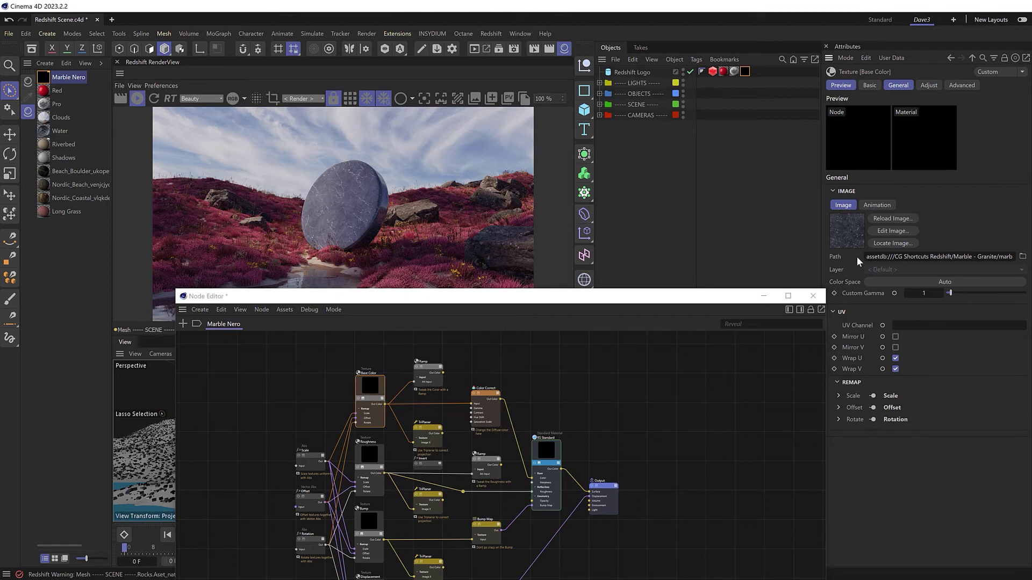
click(135, 100)
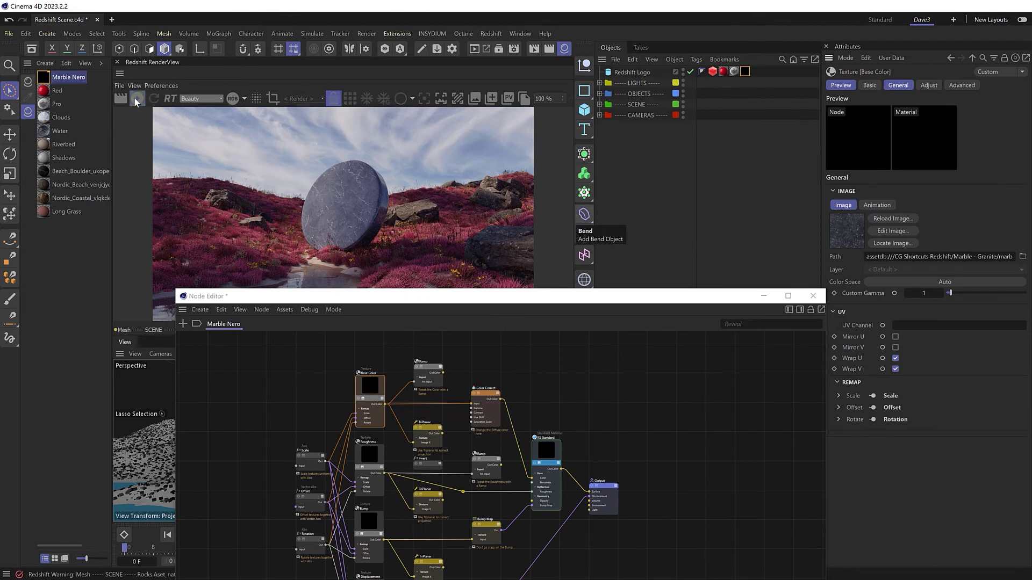
click(520, 33)
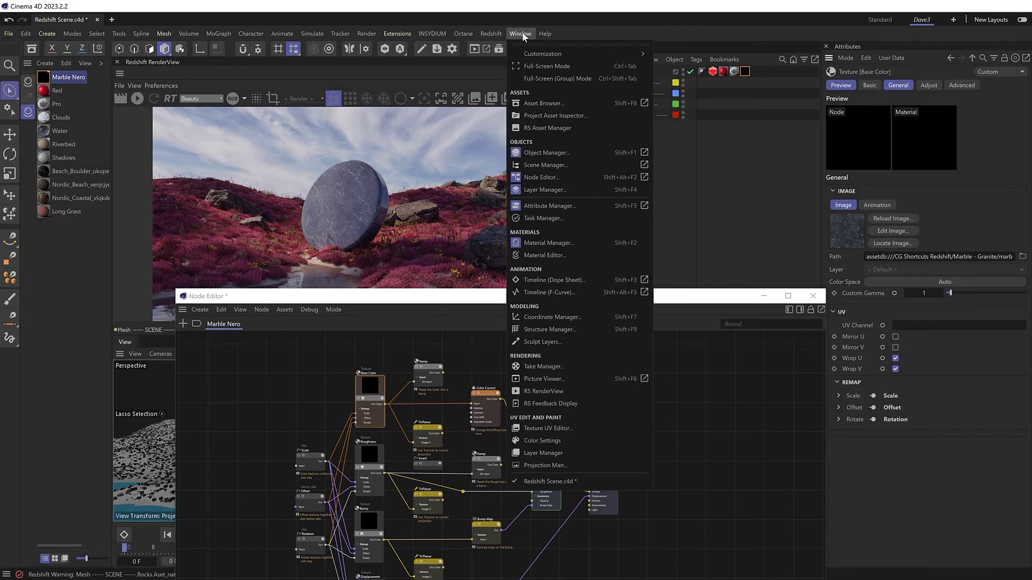
click(572, 116)
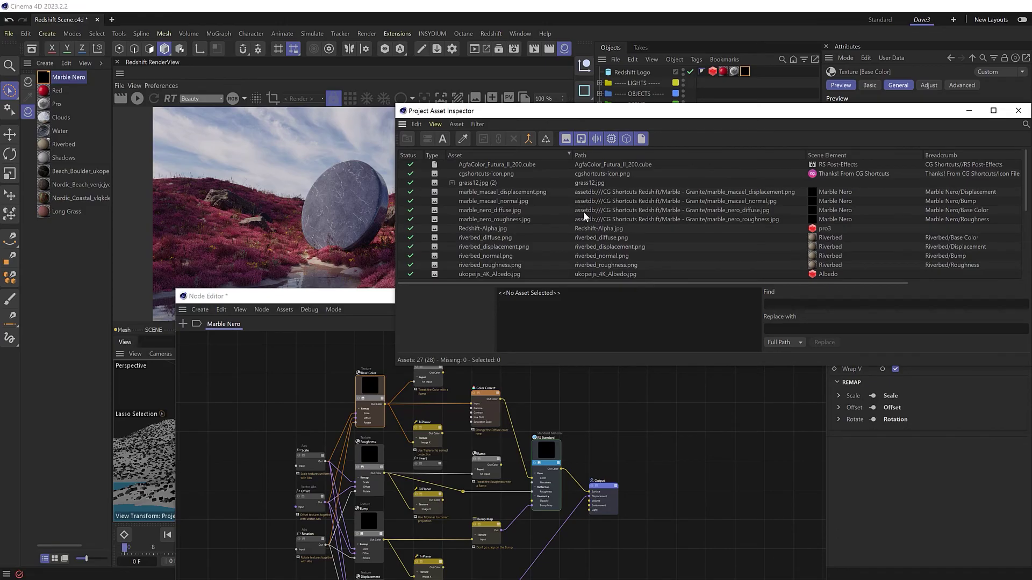
drag(585, 189, 585, 218)
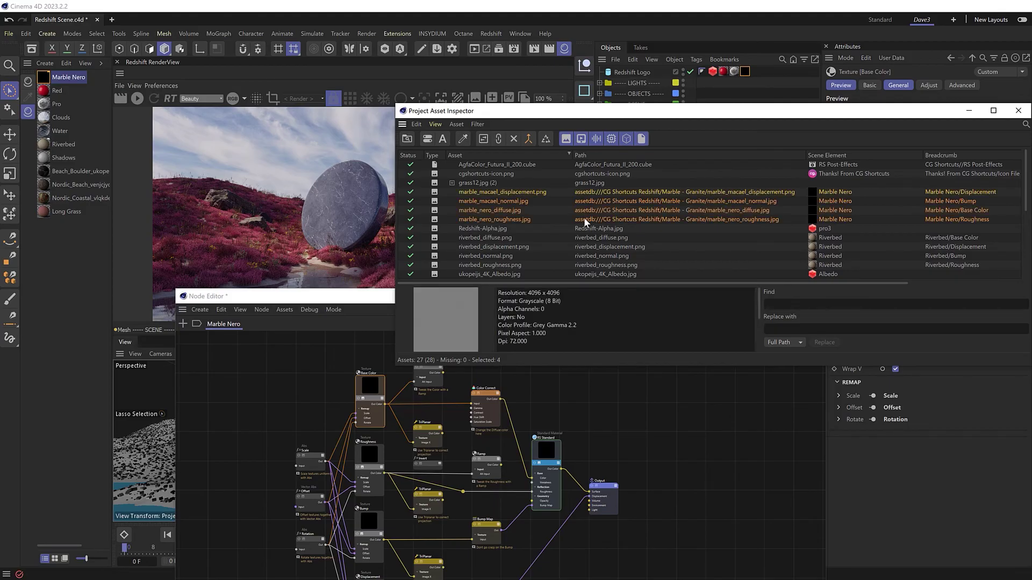
Consolidate the four marble textures into the Redshift Scene folder so their paths use tex/
click(527, 141)
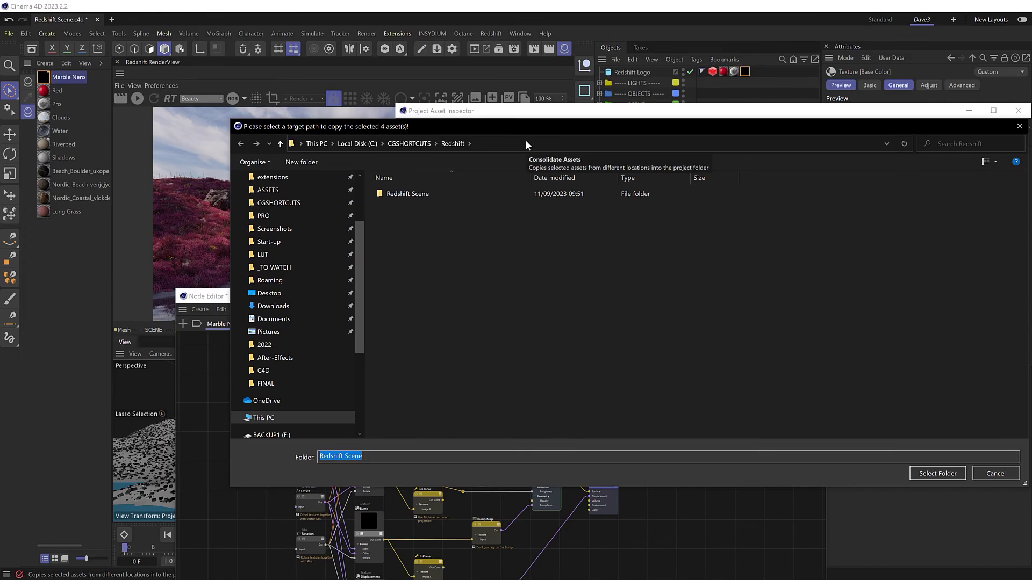
click(407, 192)
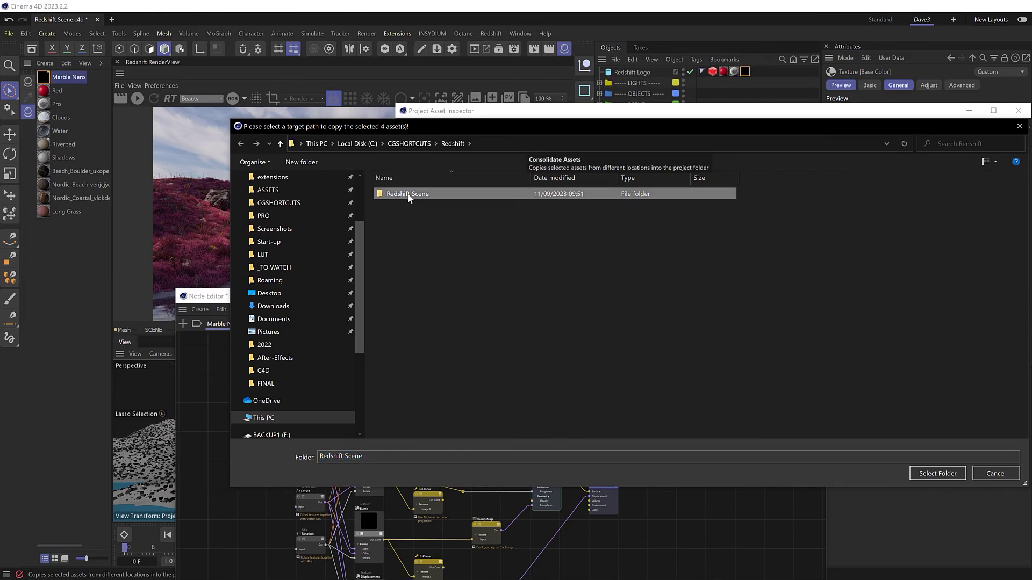
double_click(407, 192)
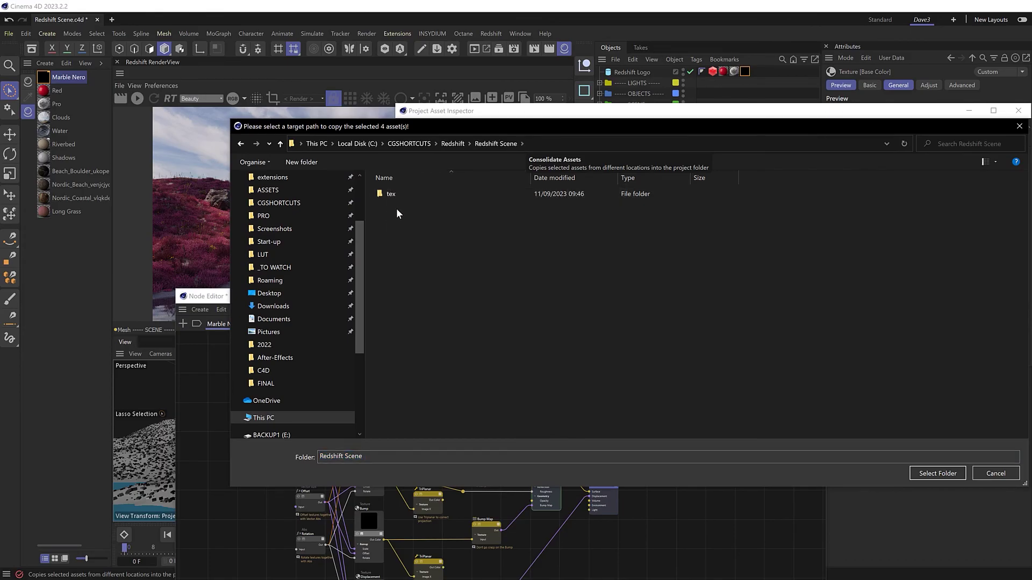
click(935, 474)
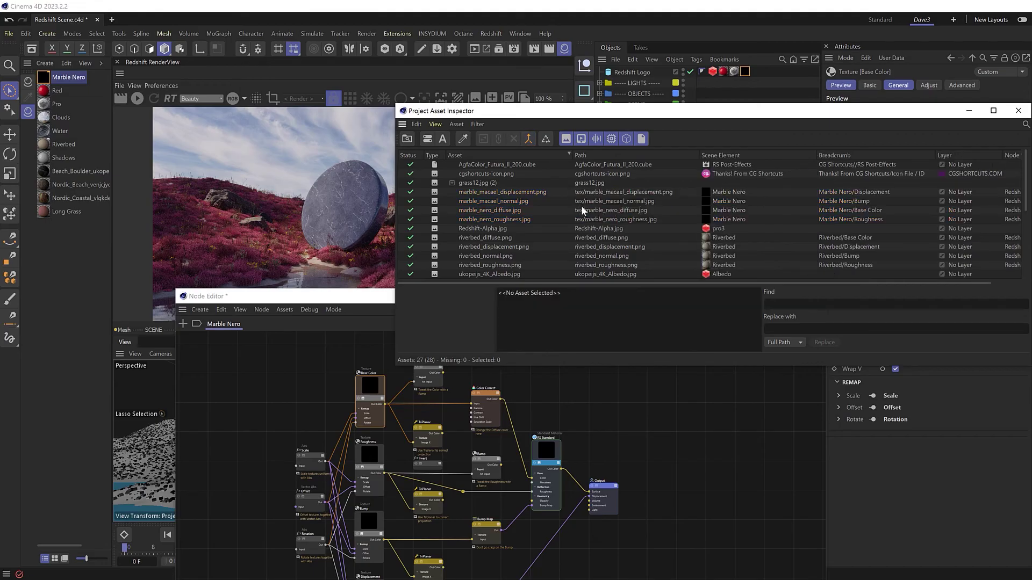
Close the asset inspector, restart the IPR and lower the marble's Color Correct gamma to 0.712
click(1018, 110)
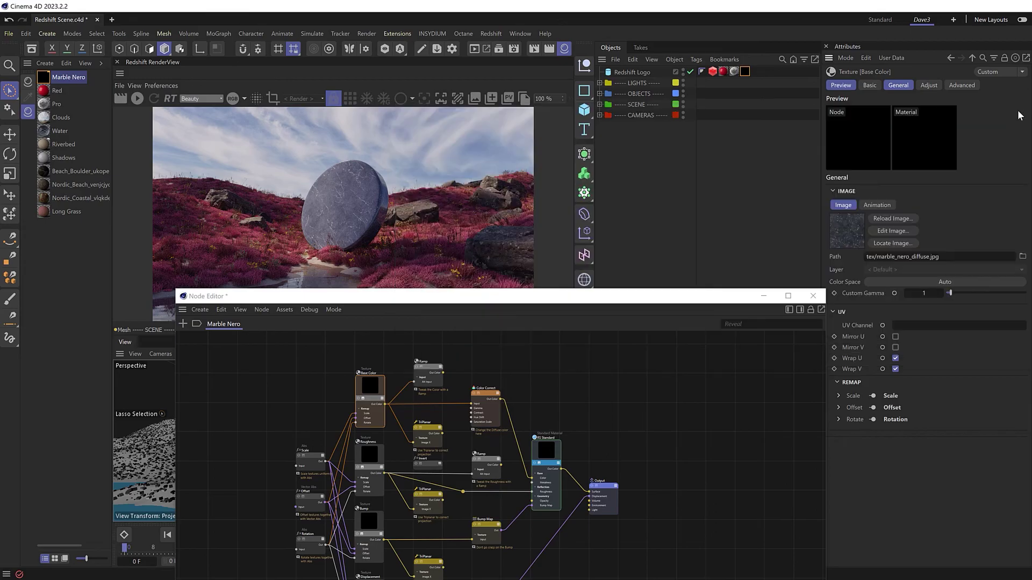
click(137, 98)
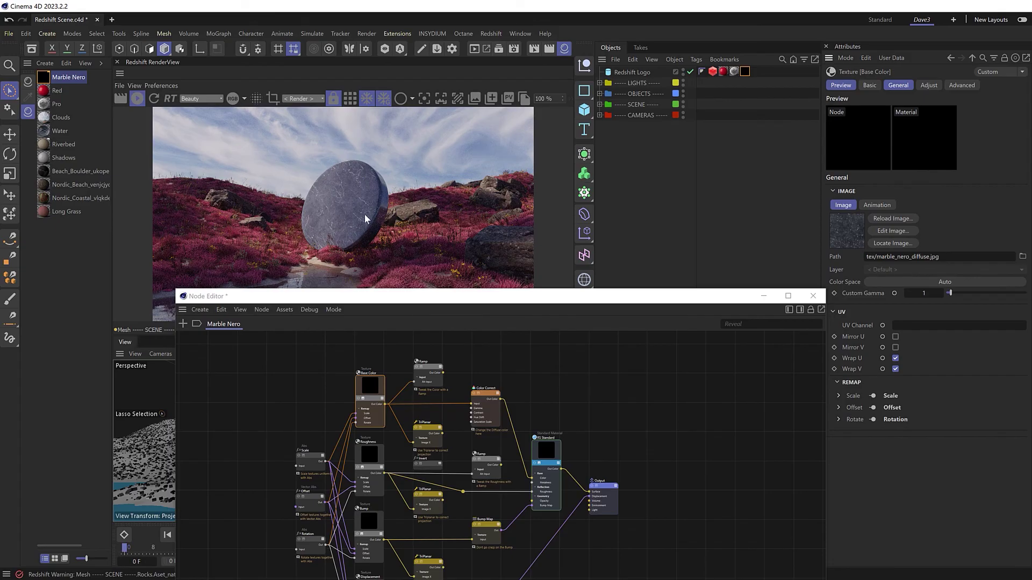
click(485, 392)
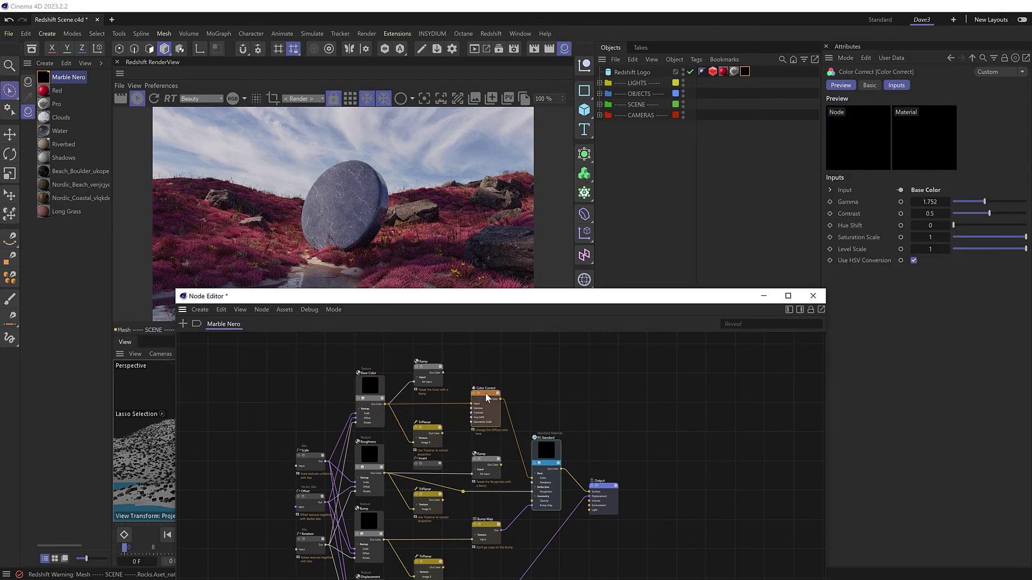
drag(984, 202, 966, 204)
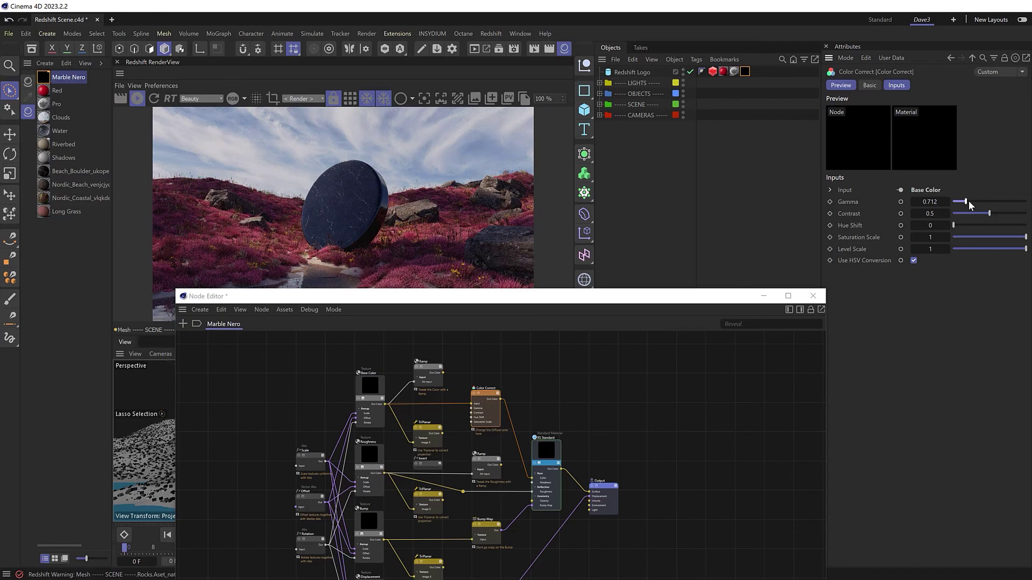
click(813, 296)
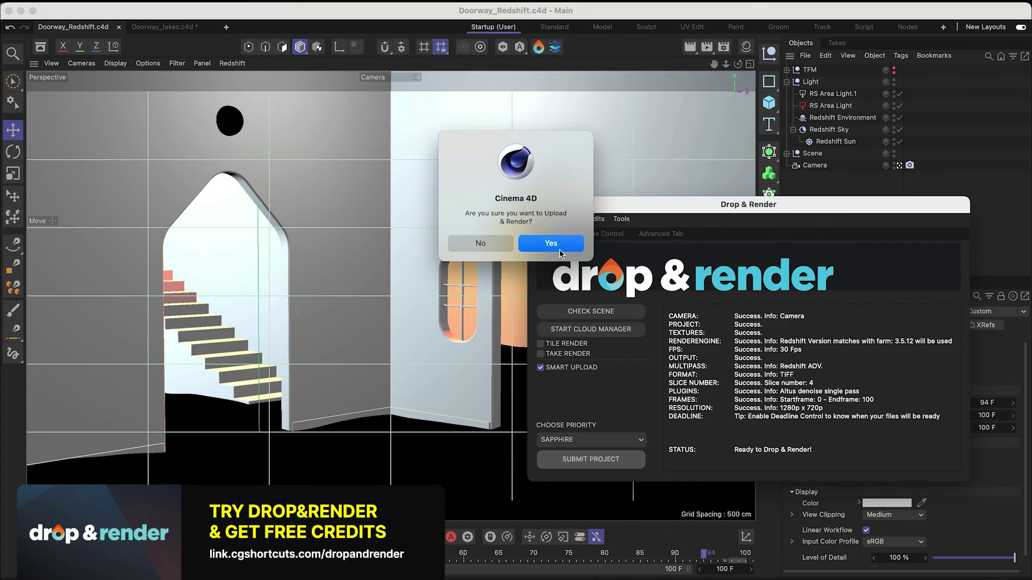
Confirm Upload & Render to submit the Doorway scene to Drop & Render
click(556, 244)
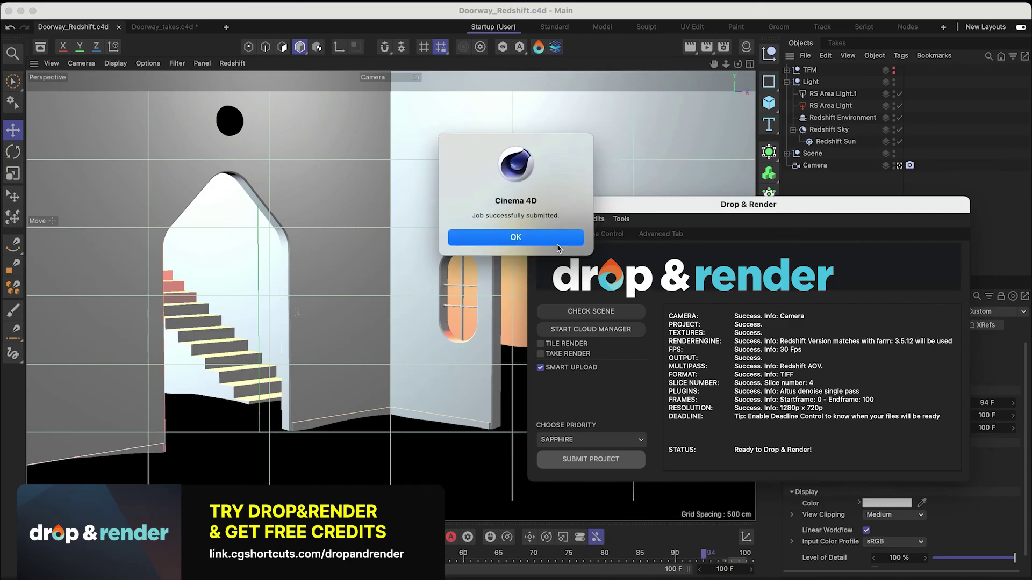